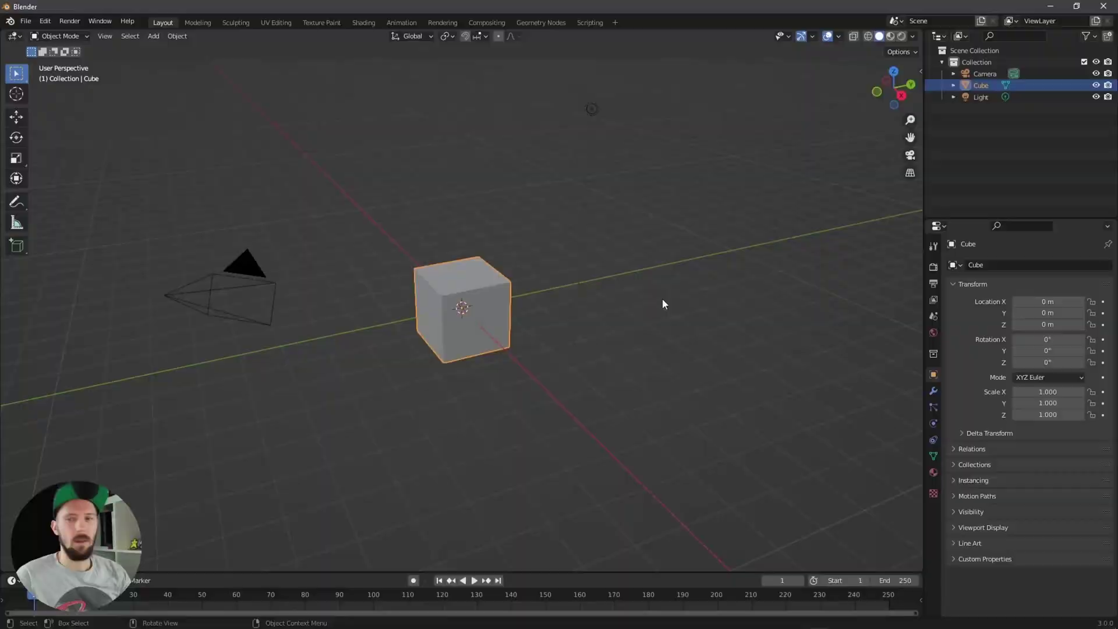
Orbit the viewport around the default cube
key(alt)
alt+drag(570, 367, 546, 352)
Delete the default cube and add a Suzanne monkey mesh at the origin
key(x)
click(480, 333)
key(shift+a)
mouse_move(542, 349)
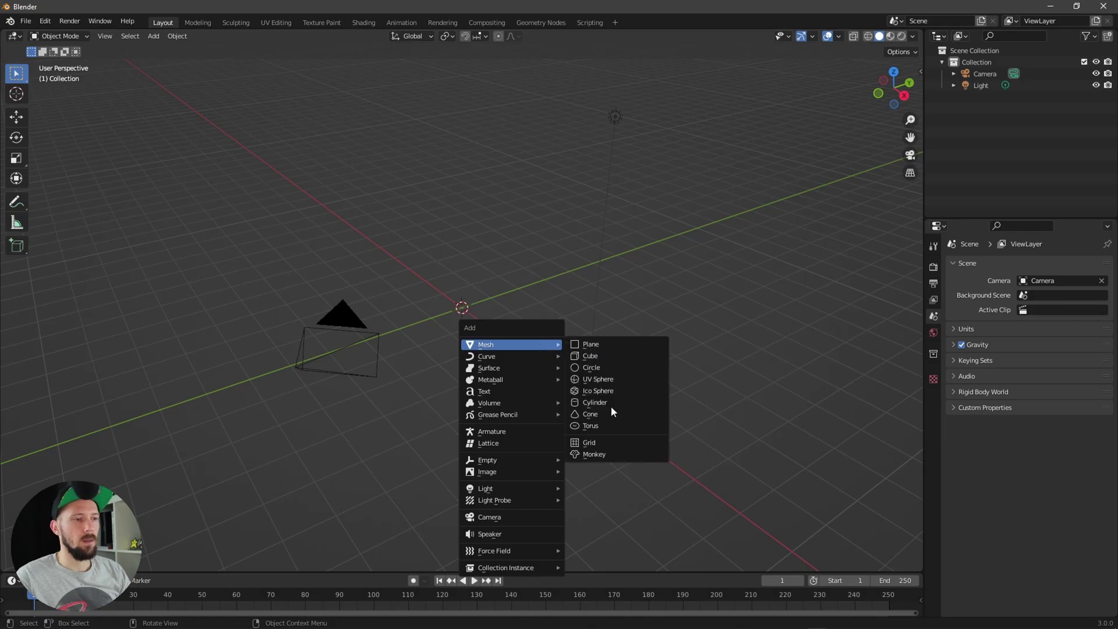
click(606, 454)
alt+drag(485, 401, 664, 270)
Create a new Geometry Nodes tree on Suzanne from the Geometry Nodes workspace
click(542, 23)
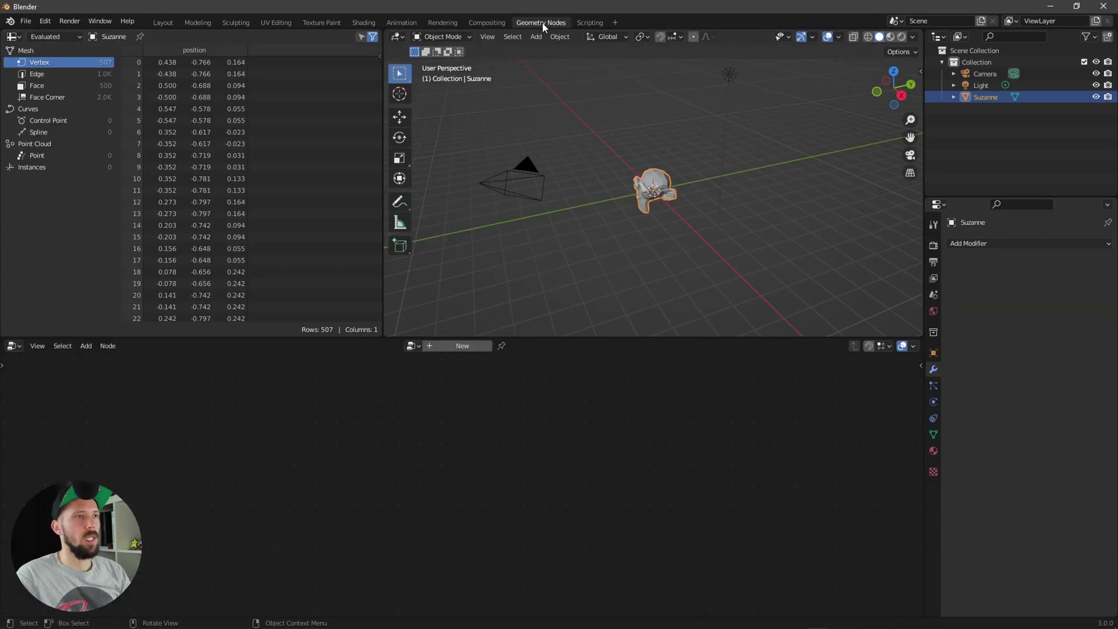
mouse_move(622, 277)
alt+mouse_down()
mouse_move(662, 257)
mouse_move(639, 269)
alt+mouse_up()
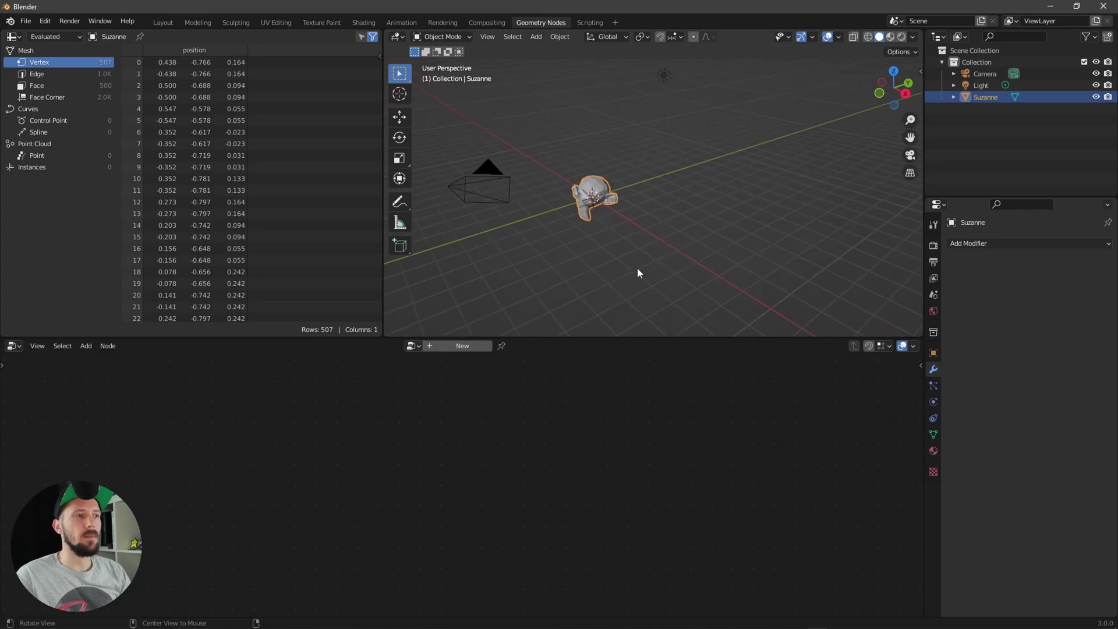
click(454, 347)
alt+drag(651, 211, 620, 266)
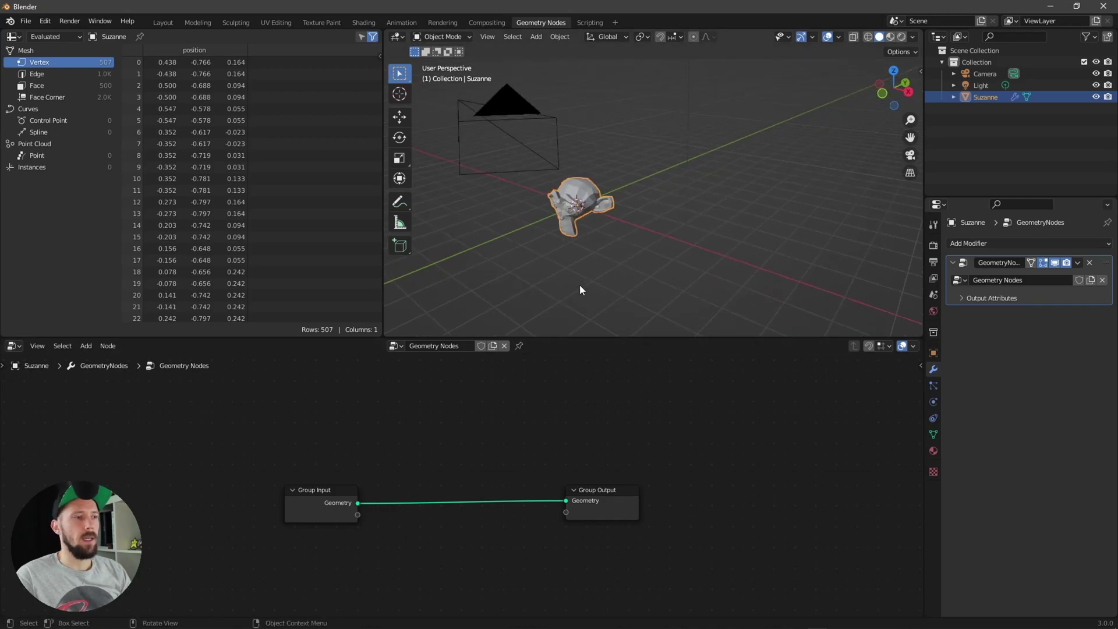
mouse_move(548, 411)
alt+mouse_down()
mouse_move(519, 414)
mouse_move(551, 433)
alt+mouse_up()
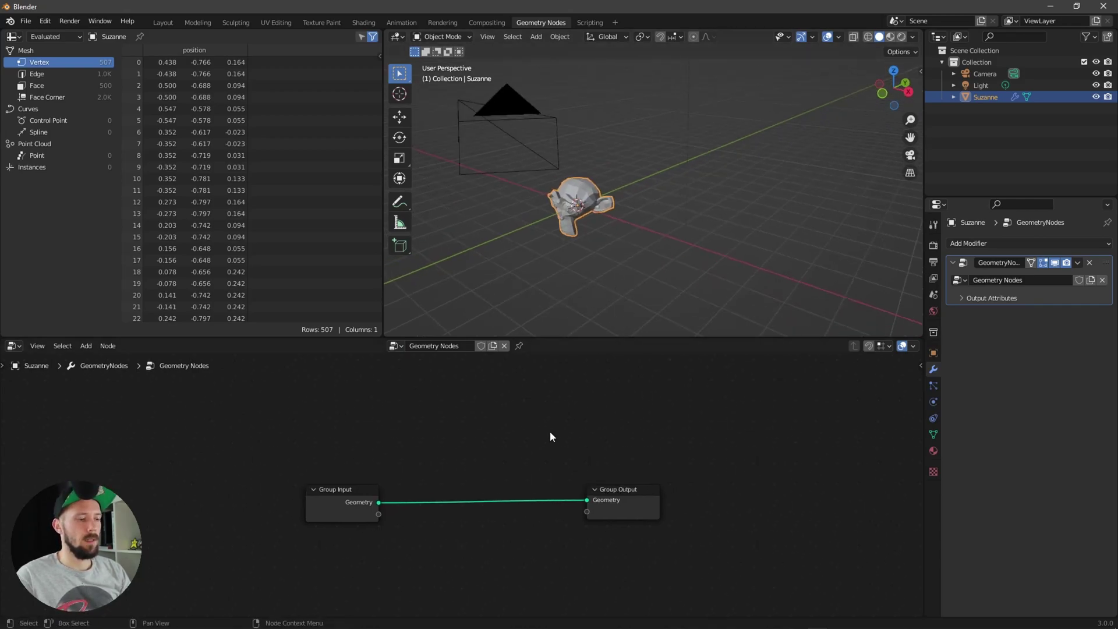
Drop an Instance on Points node onto the Geometry link between Group Input and Group Output
key(shift+a)
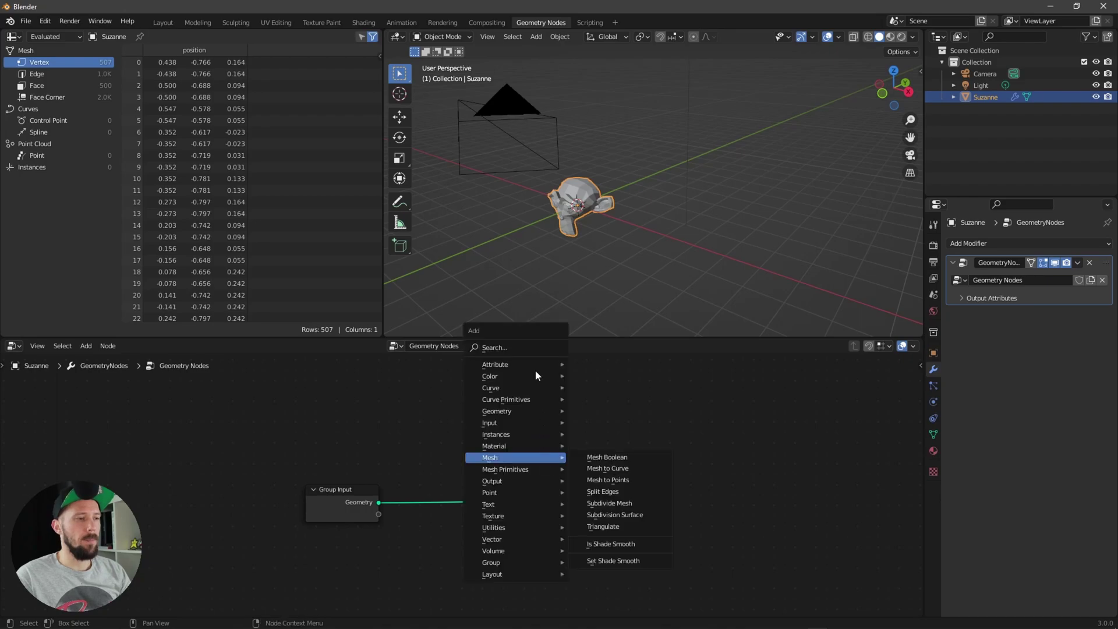
click(536, 349)
text(ins)
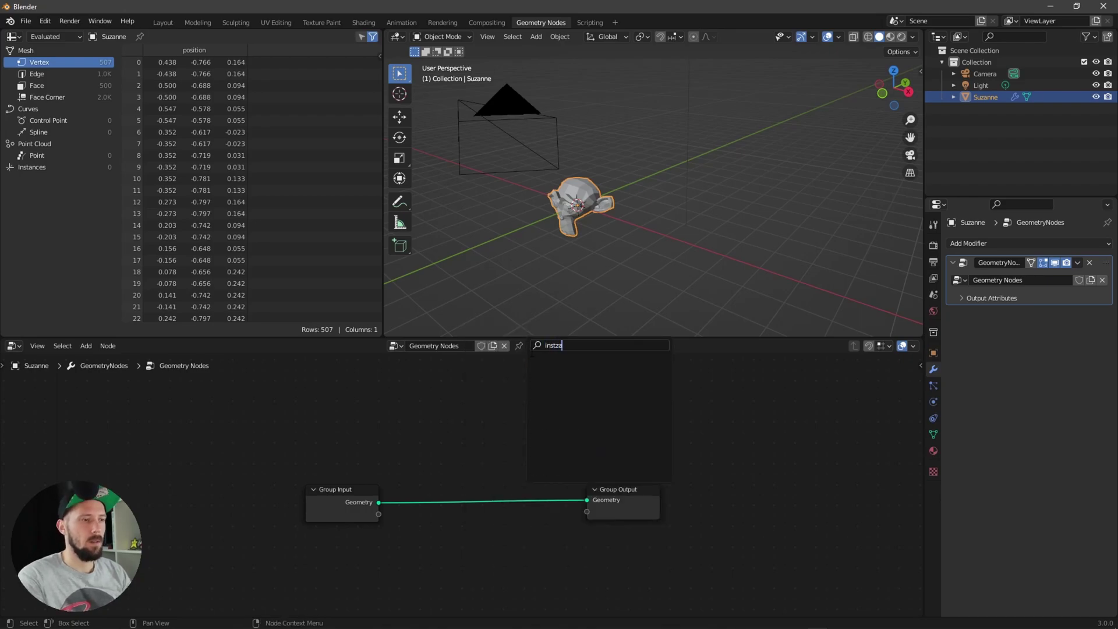
text(tance)
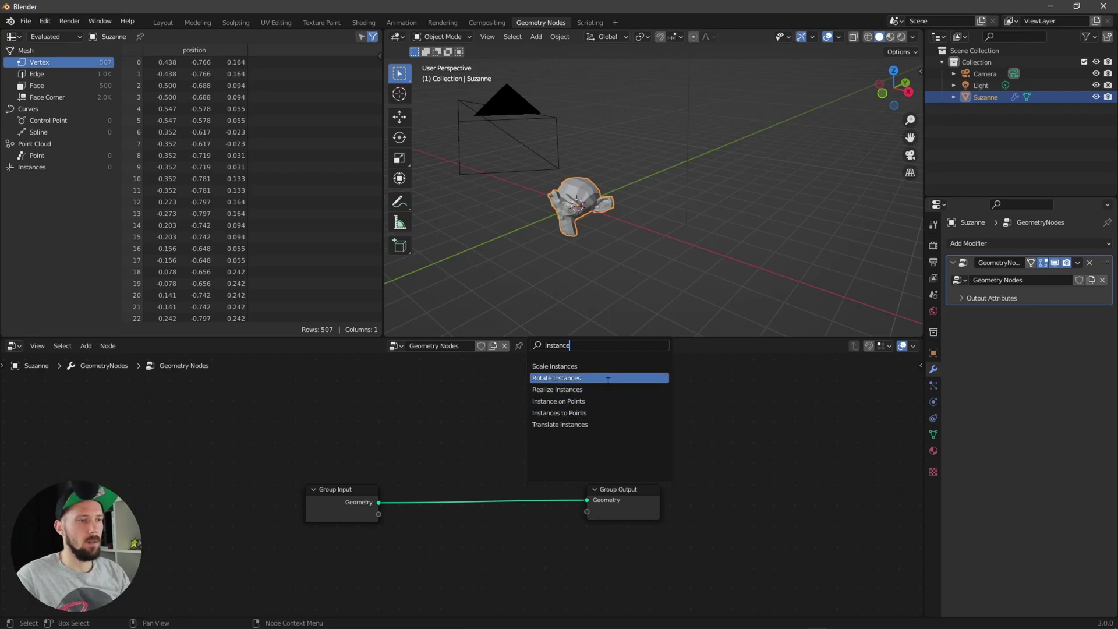
click(600, 401)
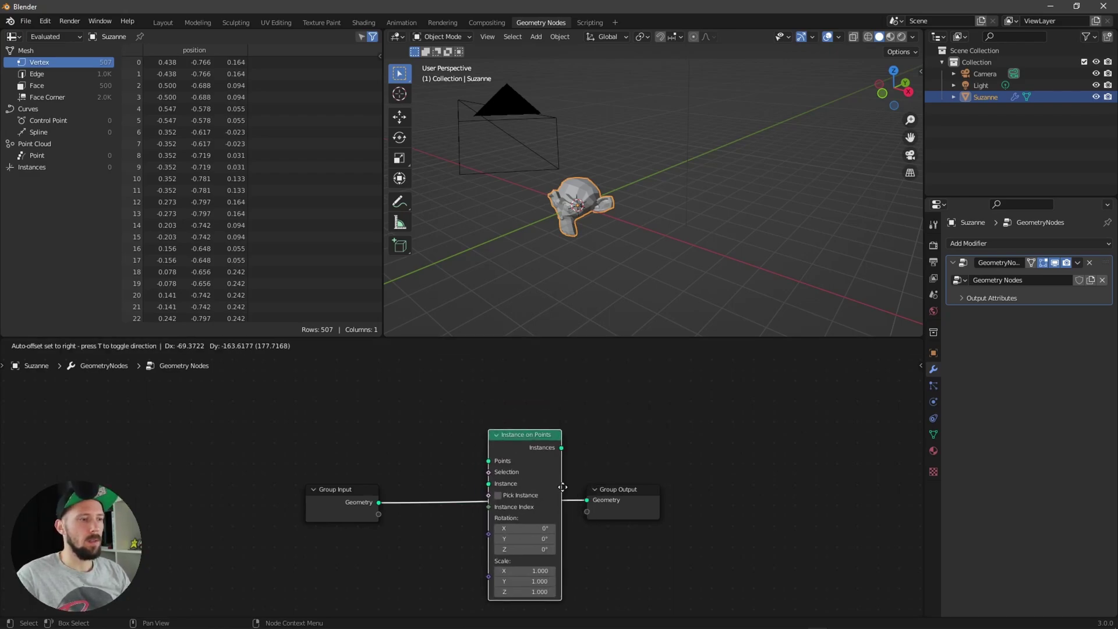
click(544, 465)
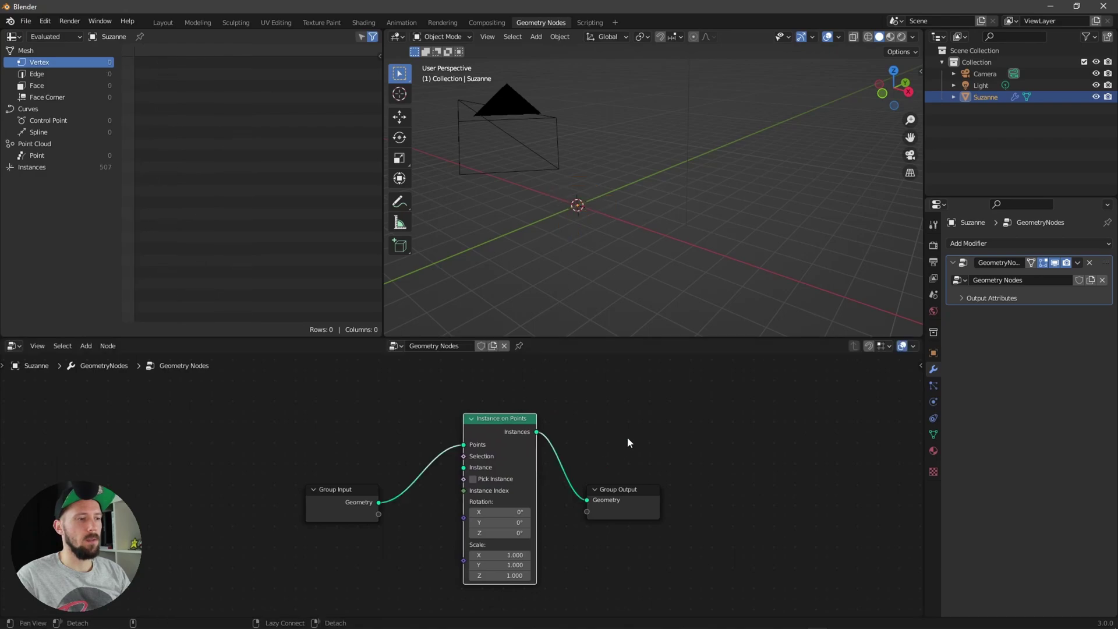
ctrl+middle_drag(647, 416, 588, 448)
drag(367, 489, 349, 449)
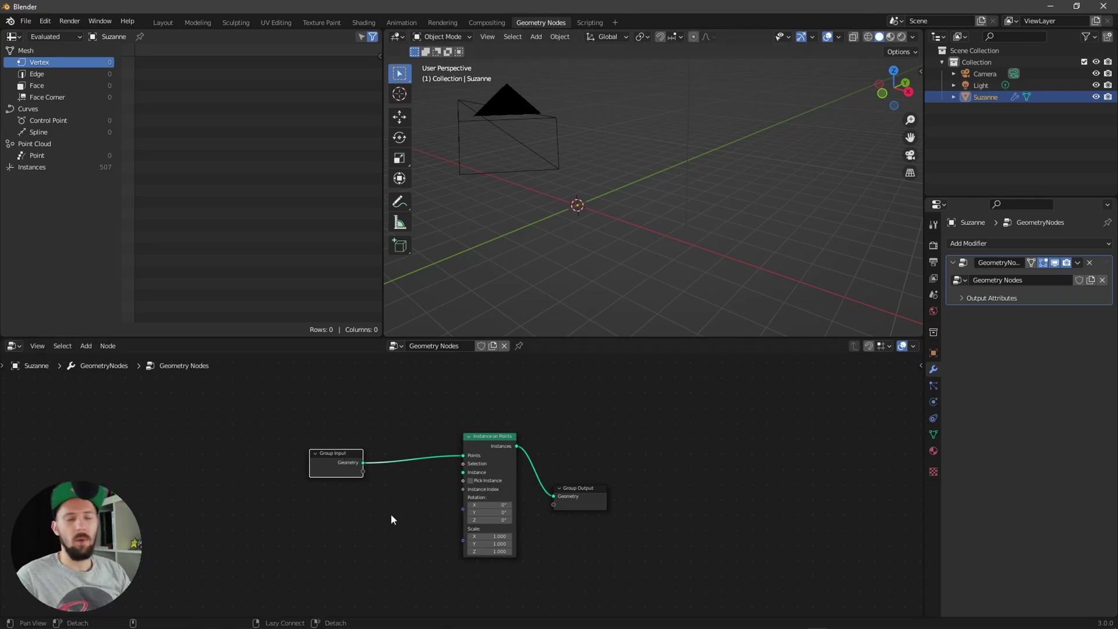
Add an Ico Sphere node to the left of Instance on Points
ctrl+scroll(391, 518, left, 3)
key(shift+a)
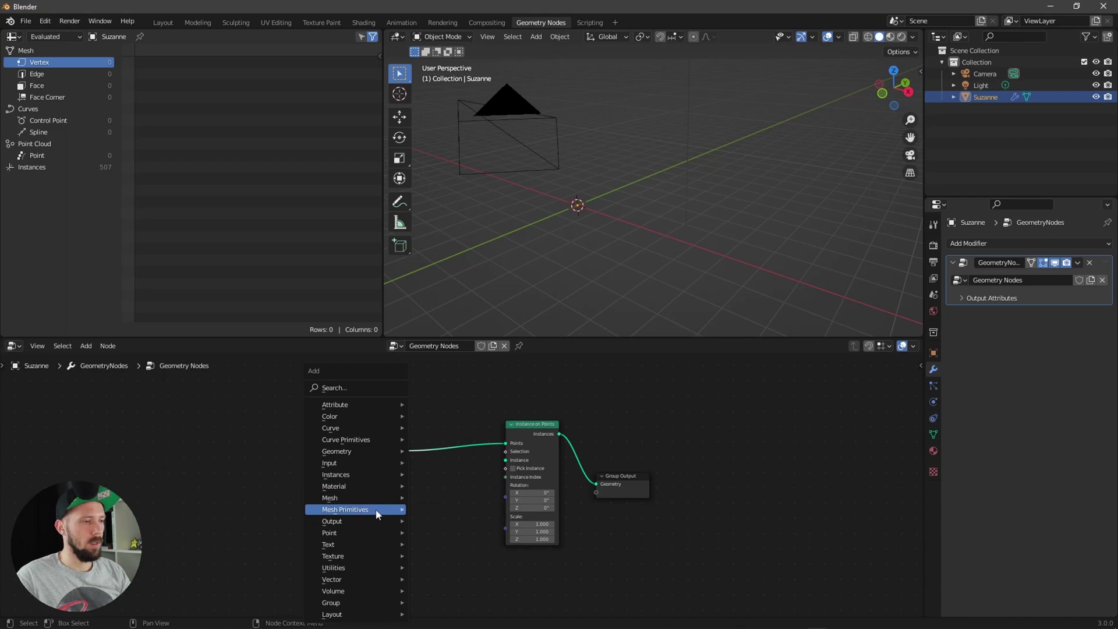
mouse_move(379, 514)
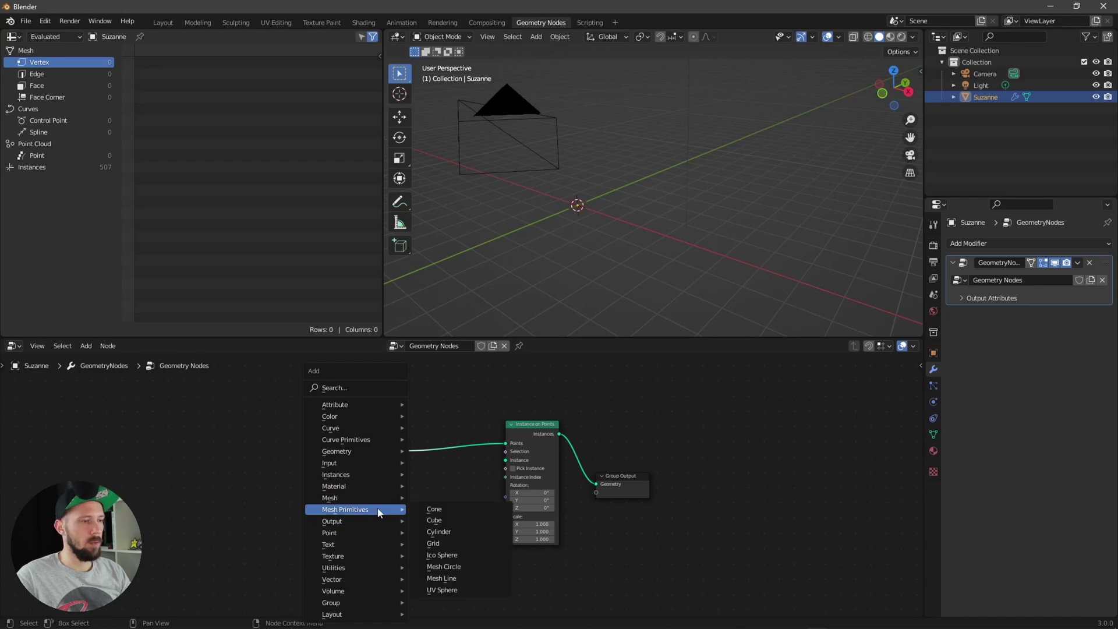
click(460, 561)
click(423, 517)
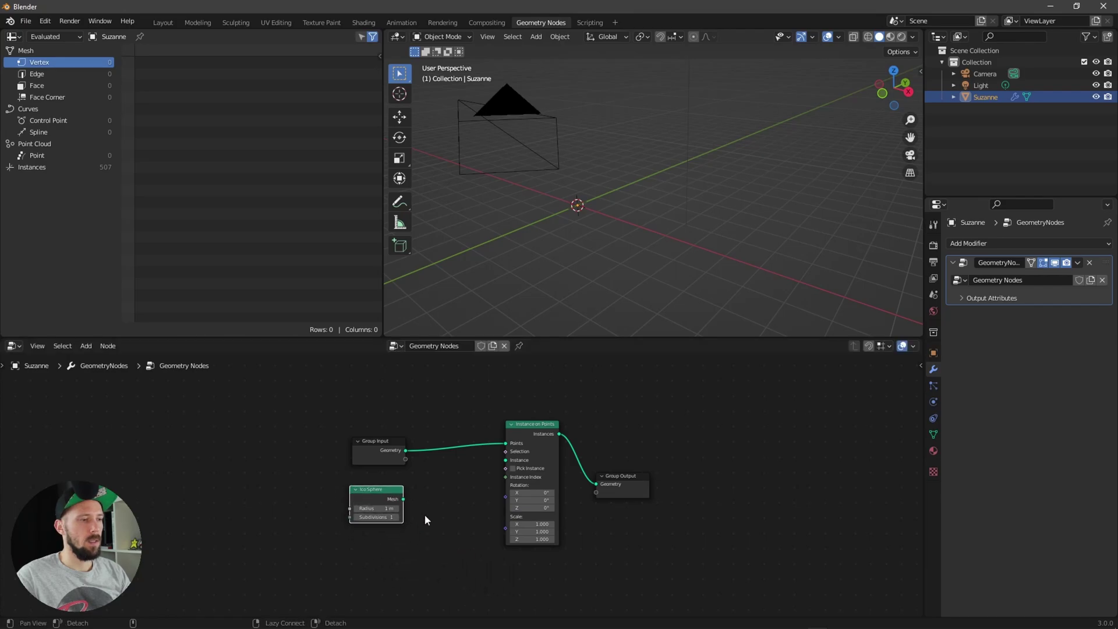
scroll(425, 515, up, 1)
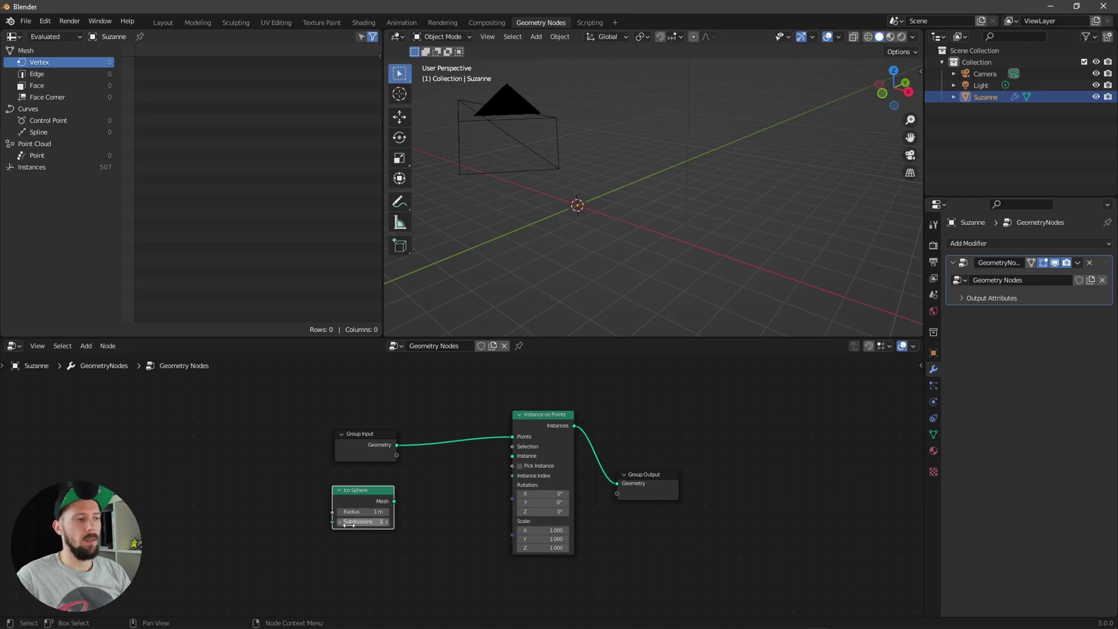
Connect the Ico Sphere's Mesh output to the Instance socket and inspect the instanced spheres
drag(395, 501, 422, 501)
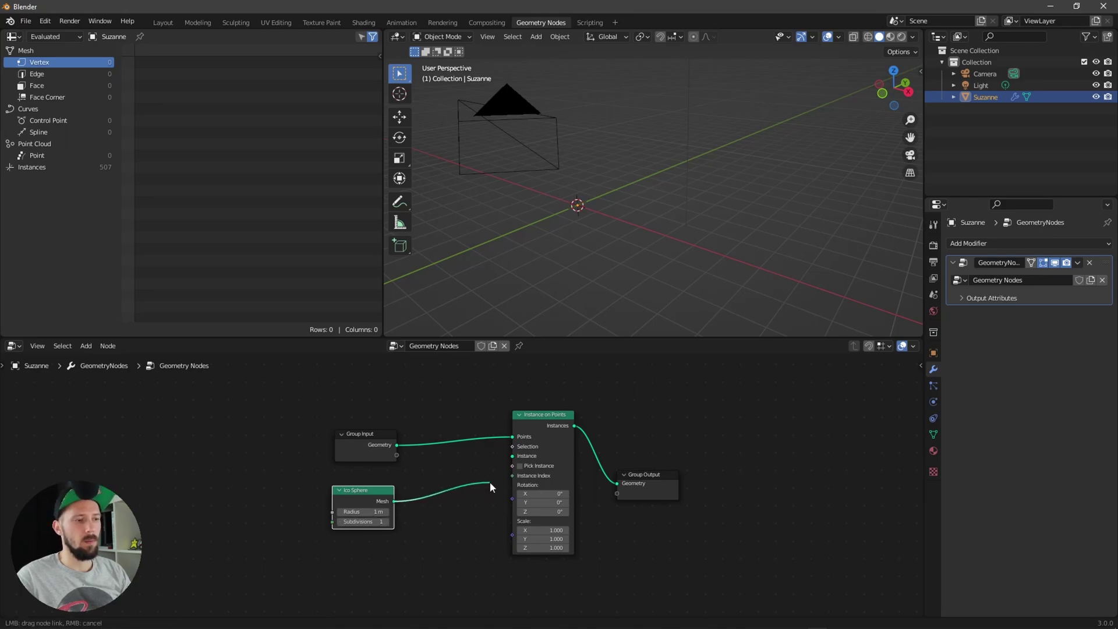
drag(490, 481, 513, 456)
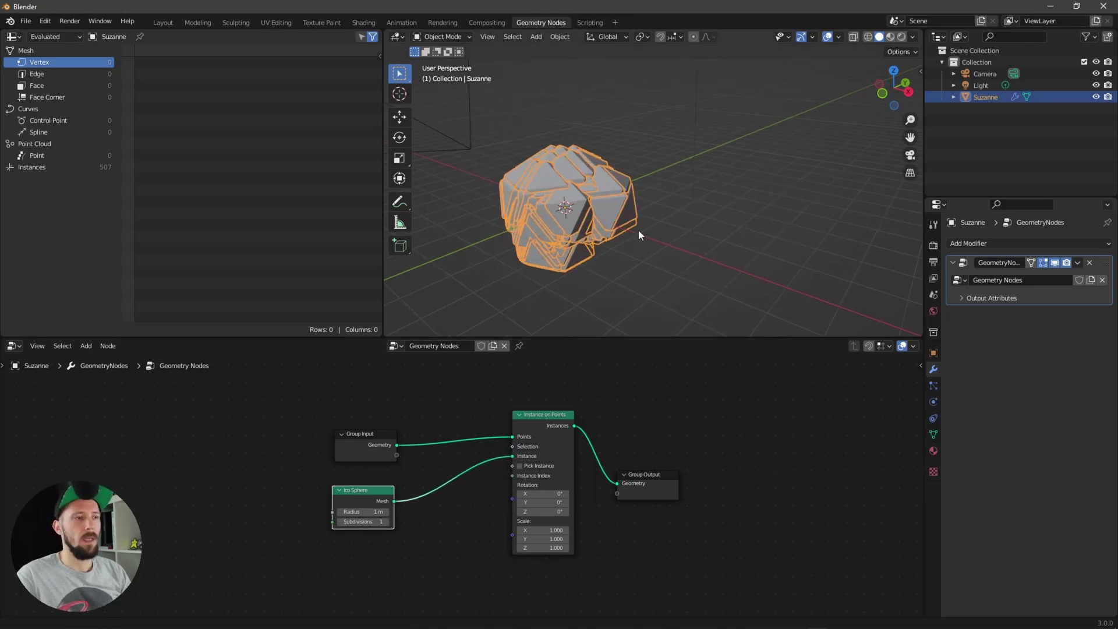
mouse_move(638, 234)
middle_down()
mouse_move(604, 274)
mouse_move(661, 259)
mouse_move(546, 273)
mouse_move(628, 252)
middle_up()
middle_drag(553, 262, 617, 251)
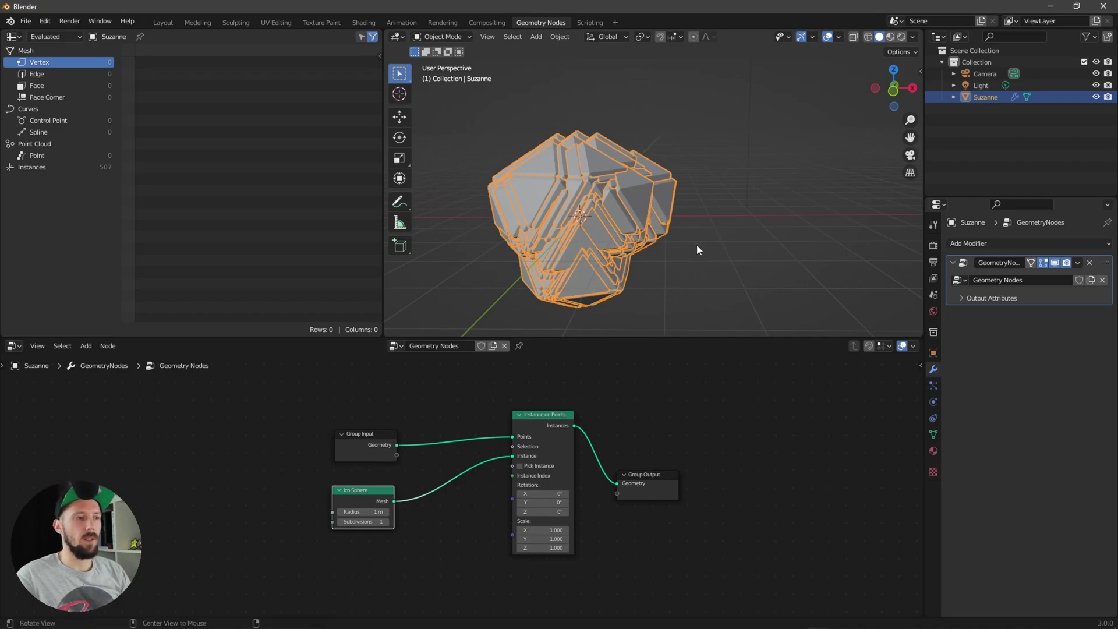
middle_drag(697, 244, 681, 274)
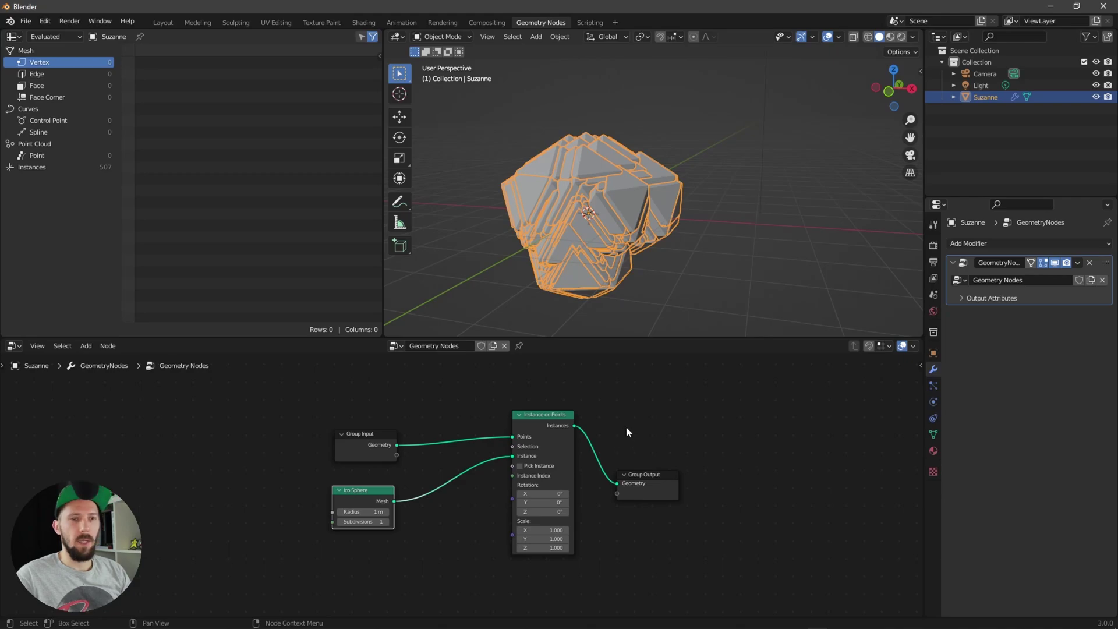
Set the Instance on Points scale X and Y to 0.0001
click(557, 530)
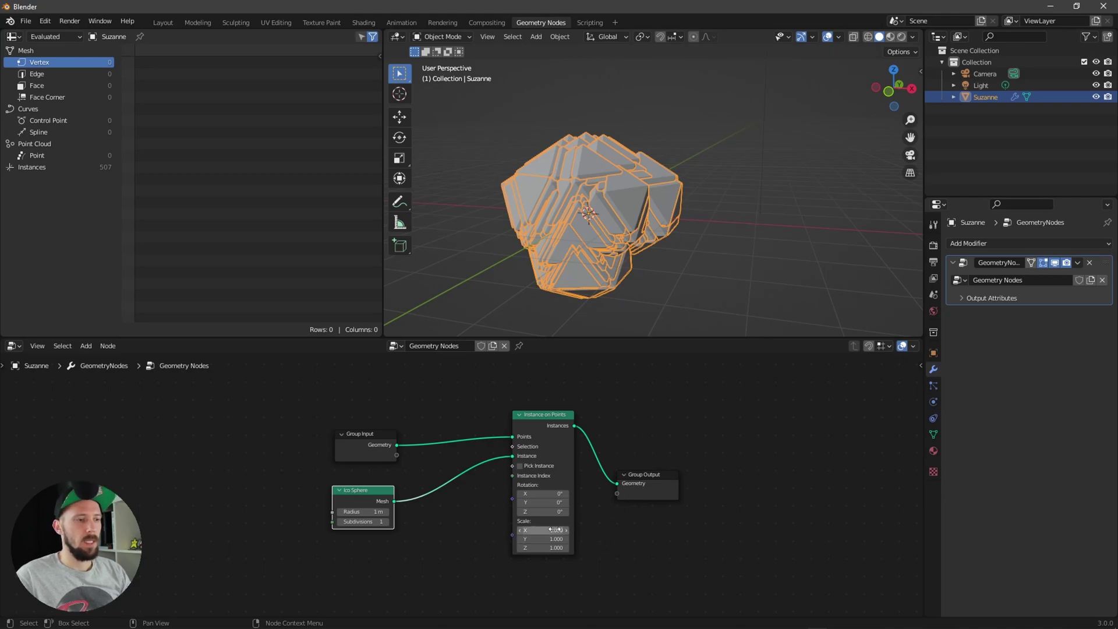
text(0.0001)
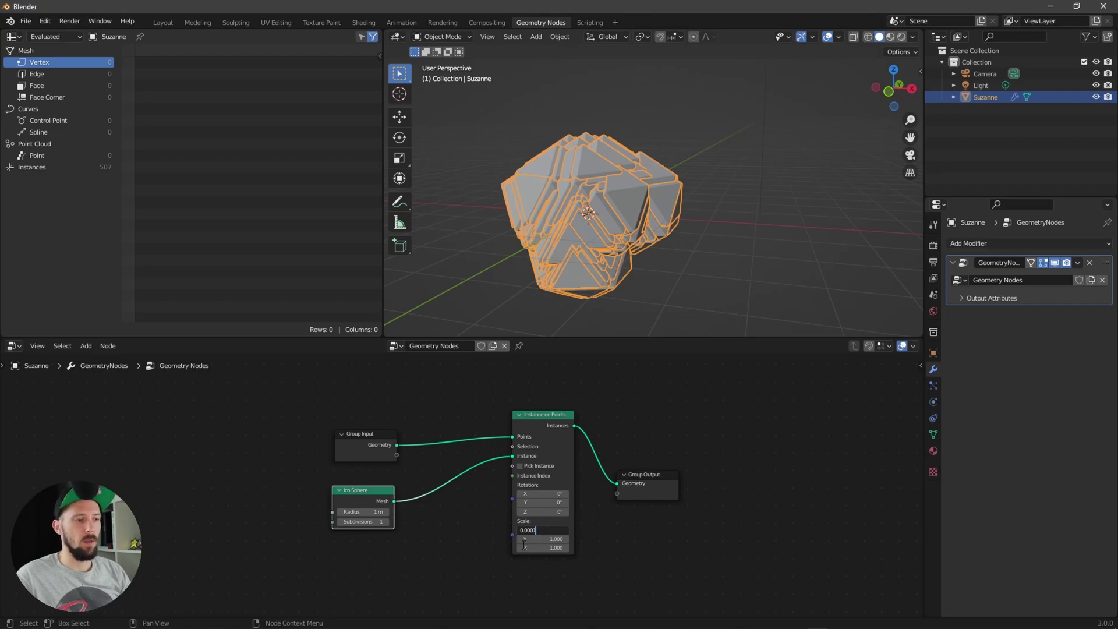
key(Tab)
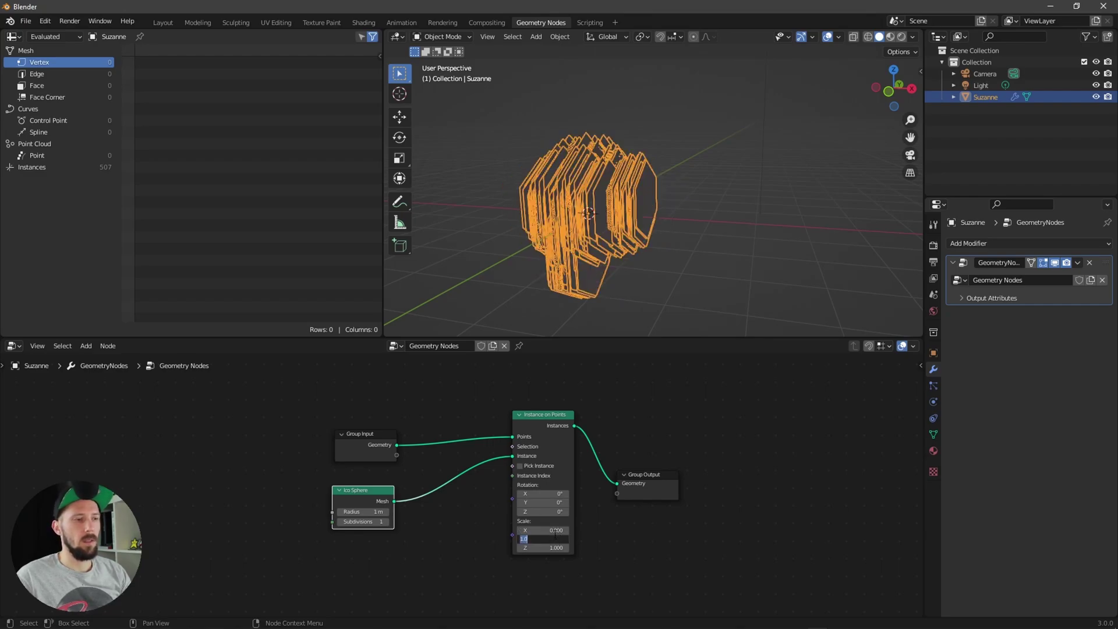
text(0.0001)
key(Return)
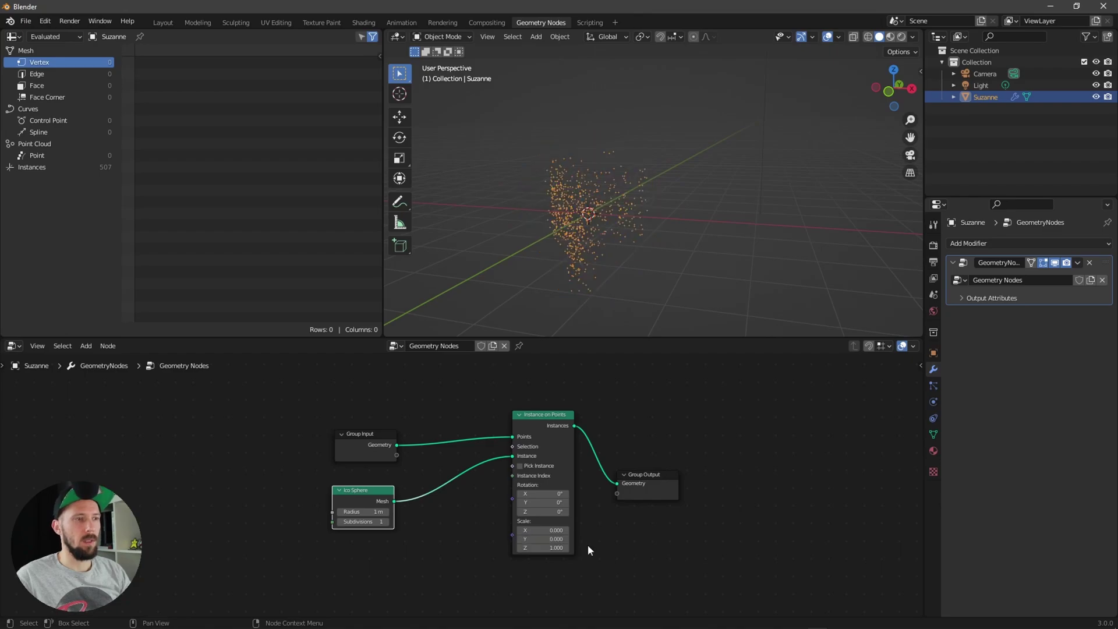
Hide viewport overlays and spread out the nodes to view the head-shaped point cloud
click(828, 37)
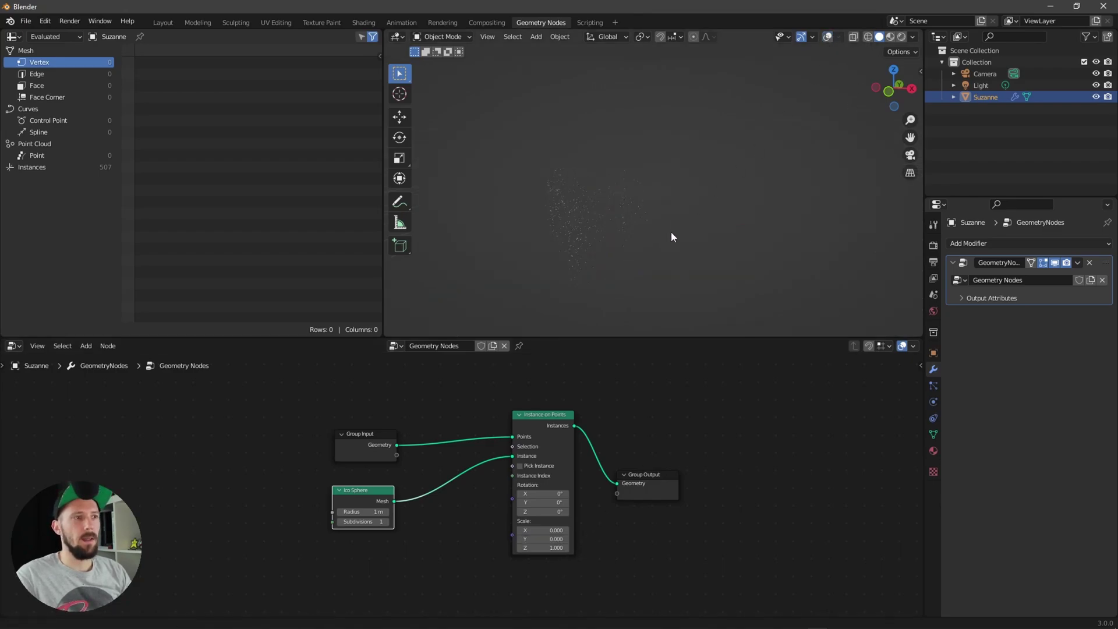
mouse_move(724, 227)
middle_down()
mouse_move(746, 235)
mouse_move(726, 239)
middle_up()
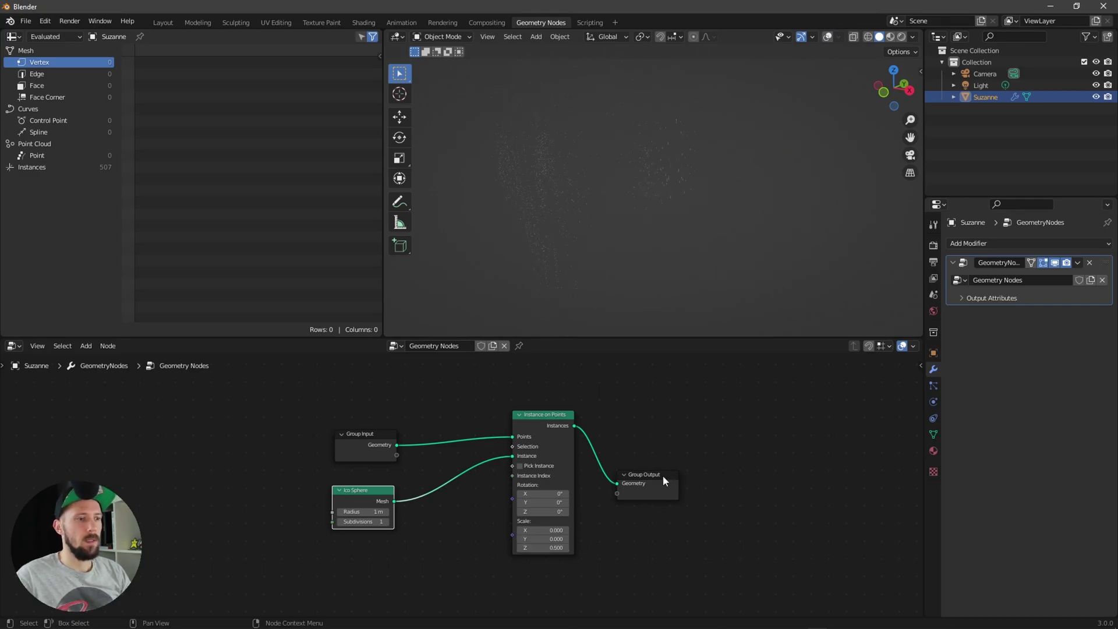
drag(663, 476, 838, 451)
drag(541, 417, 629, 411)
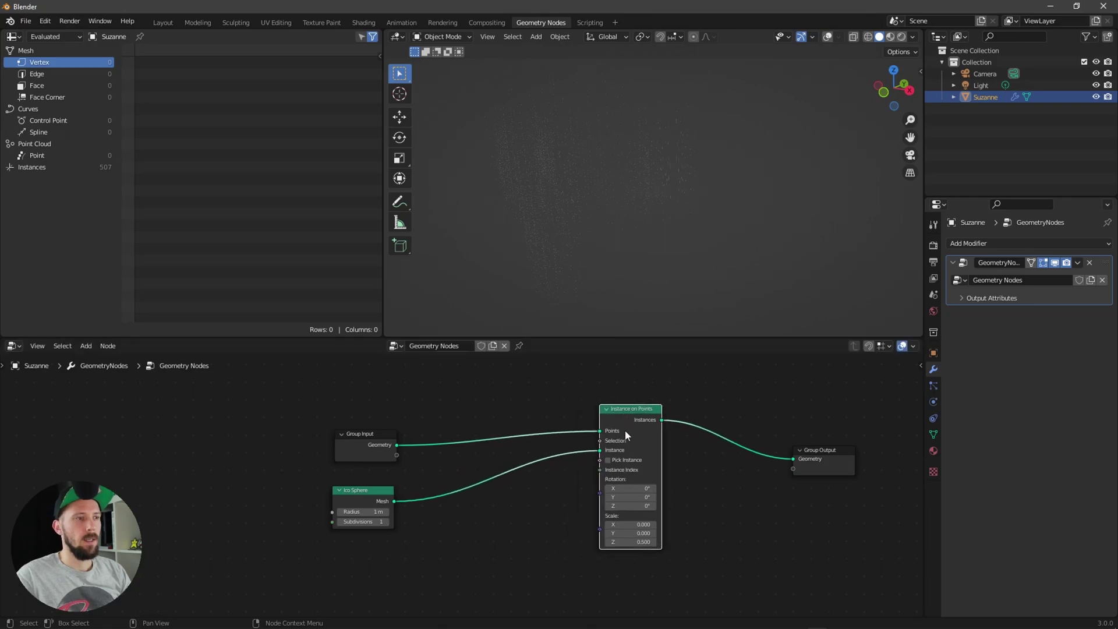
middle_drag(624, 257, 544, 200)
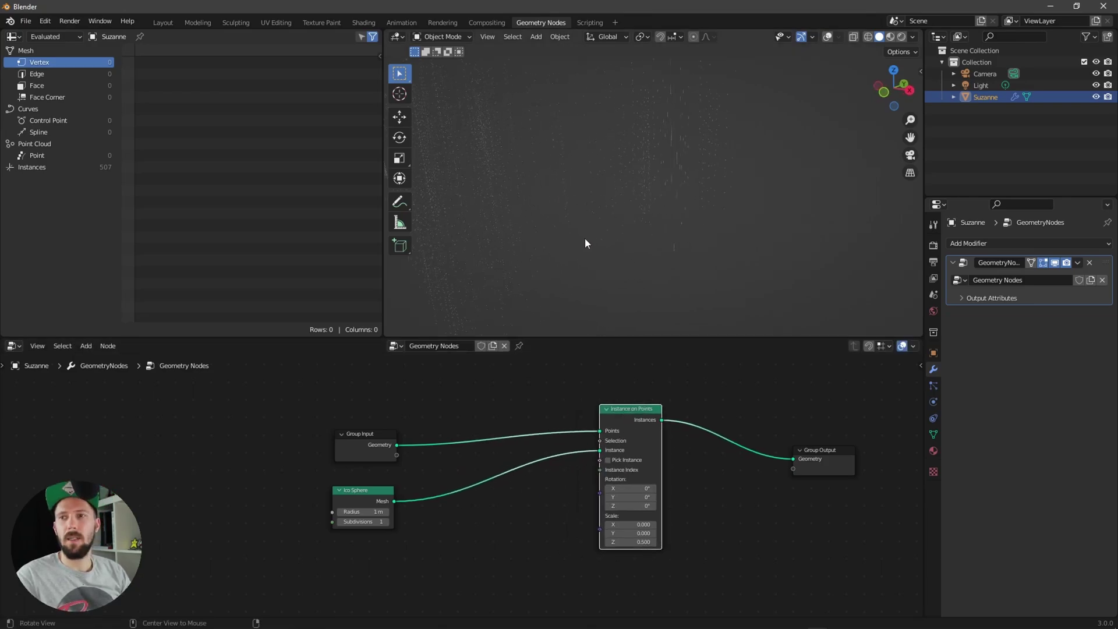
middle_drag(585, 244, 649, 250)
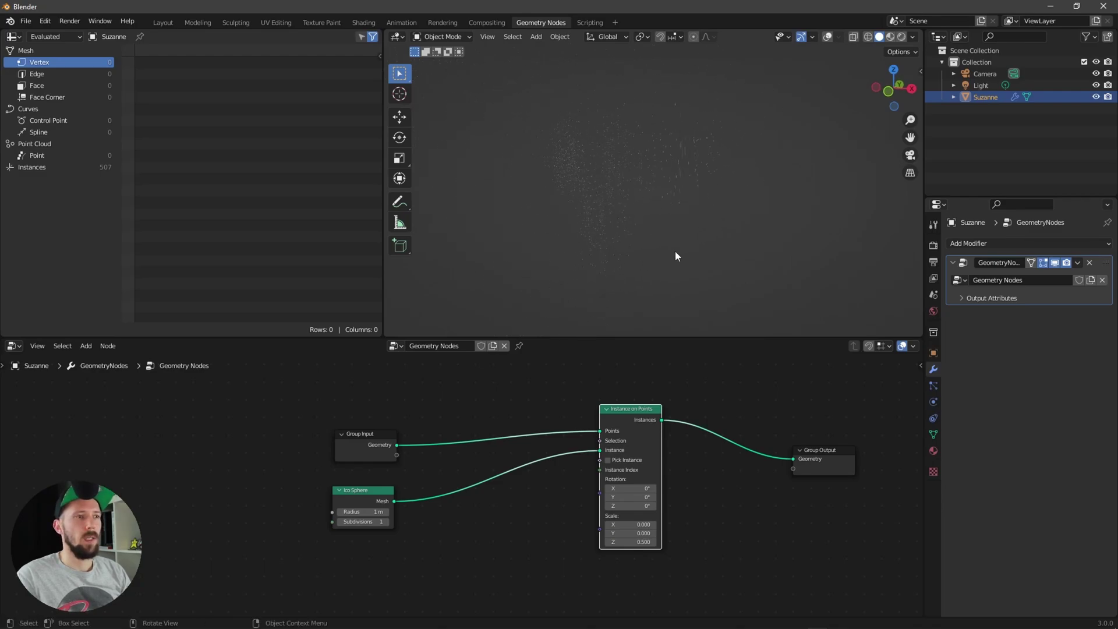
drag(378, 438, 361, 433)
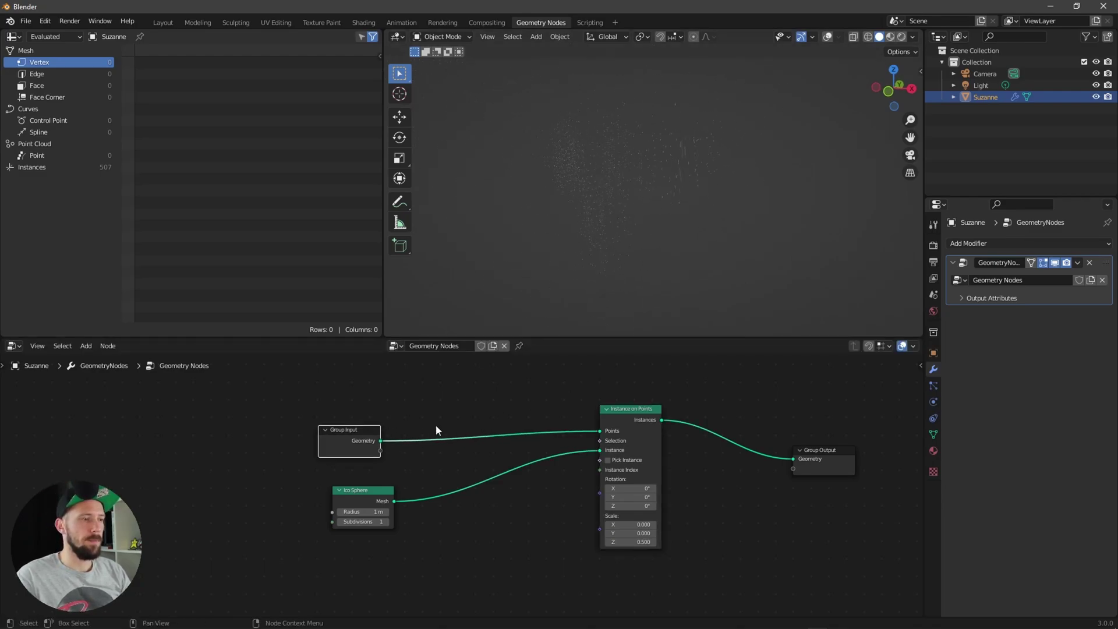
Insert a Subdivide Mesh node after Group Input and raise its Level to 3
click(478, 406)
key(shift+a)
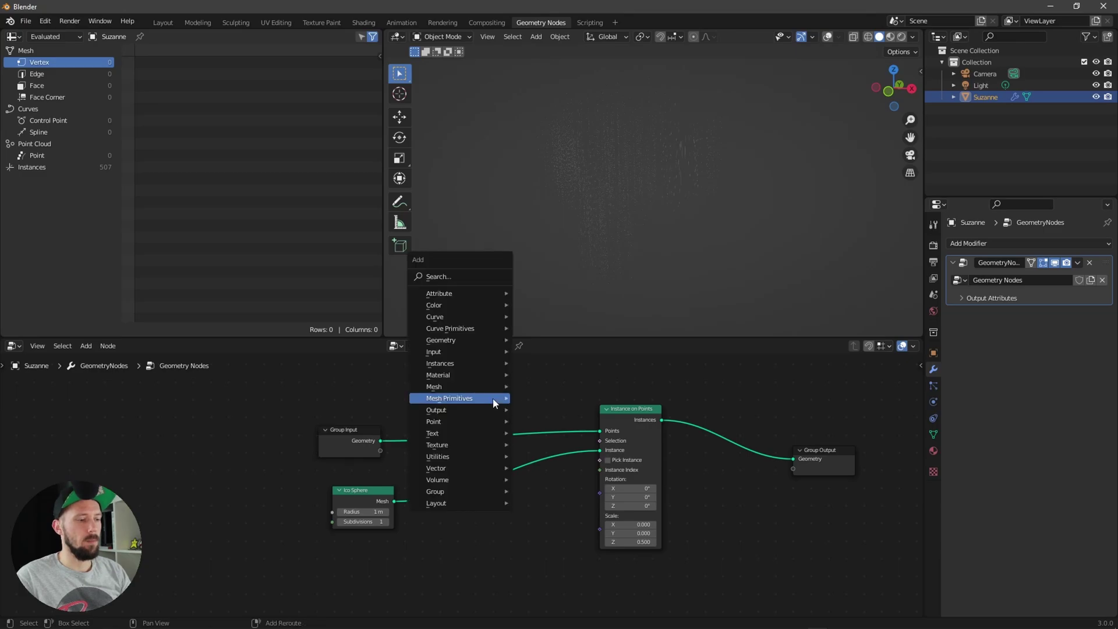
click(469, 273)
text(sub)
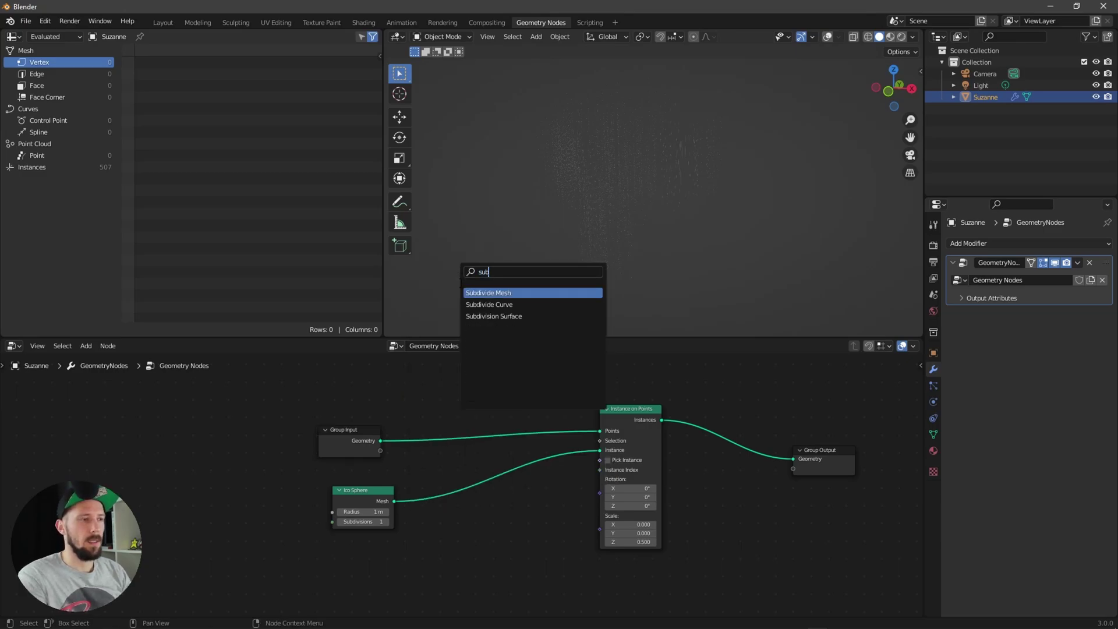
click(532, 293)
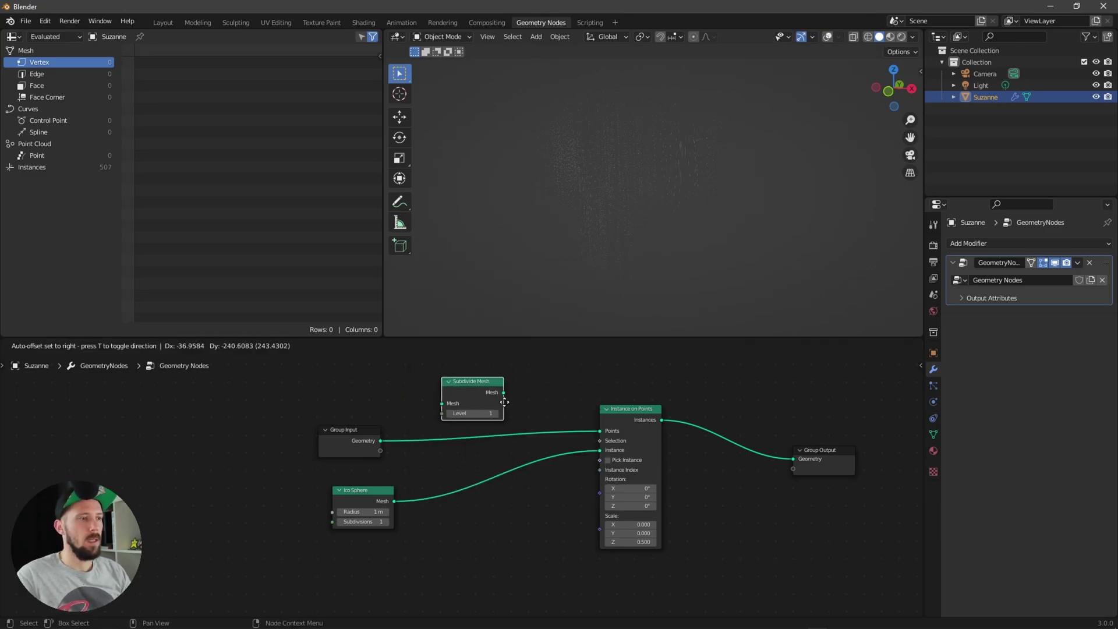
click(522, 436)
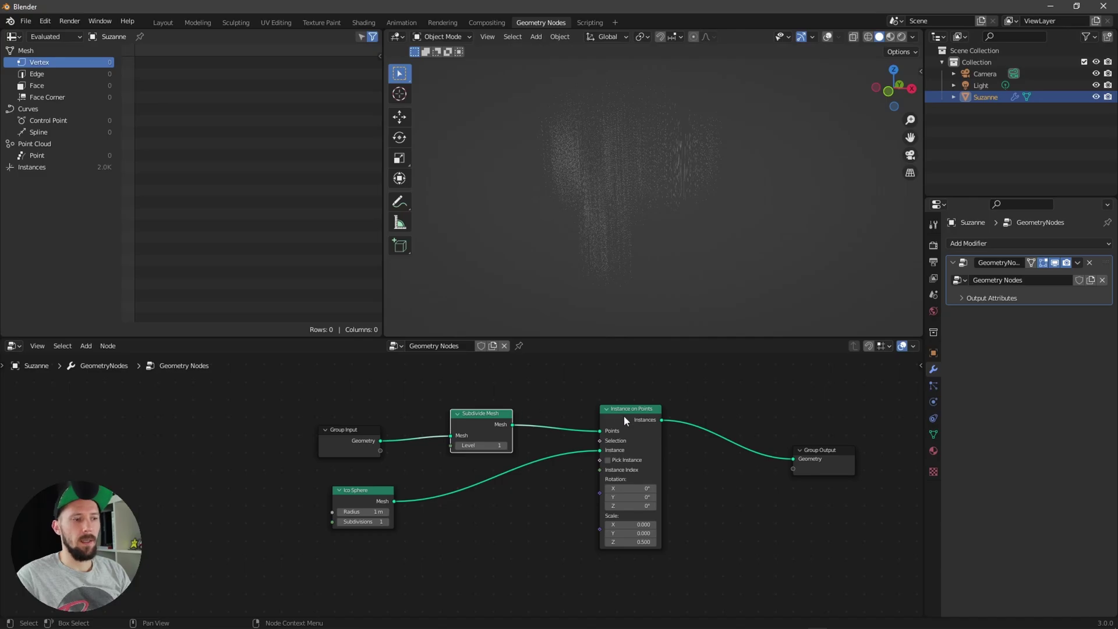
click(503, 445)
scroll(687, 209, up, 3)
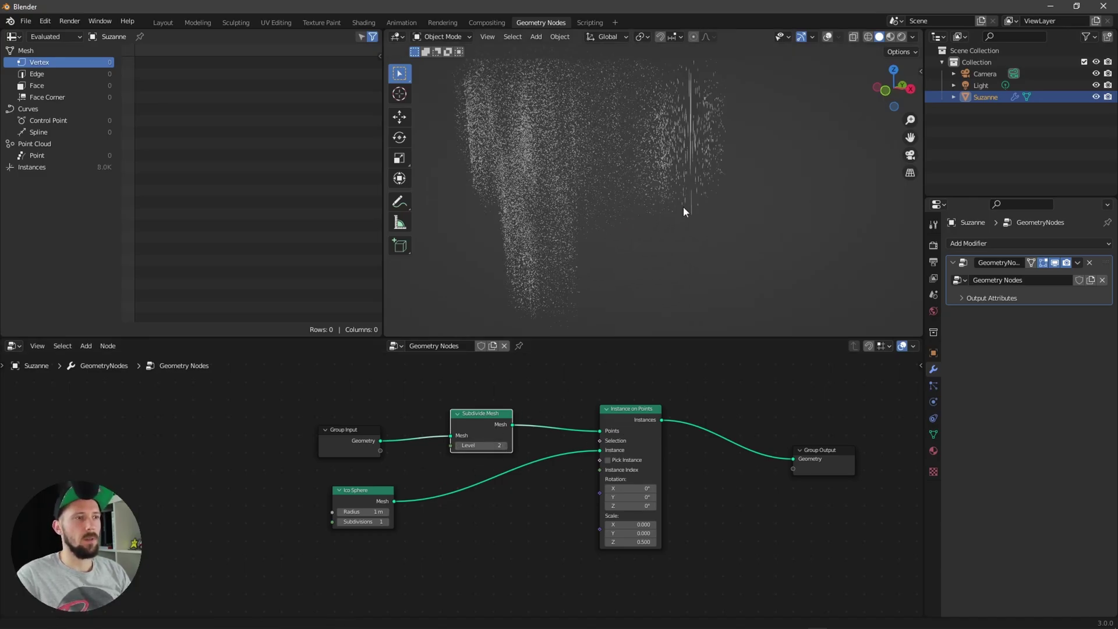
click(503, 445)
middle_drag(679, 213, 751, 256)
Set Subdivide Mesh Level back to 2 and the instance Z scale to 0.300
click(458, 446)
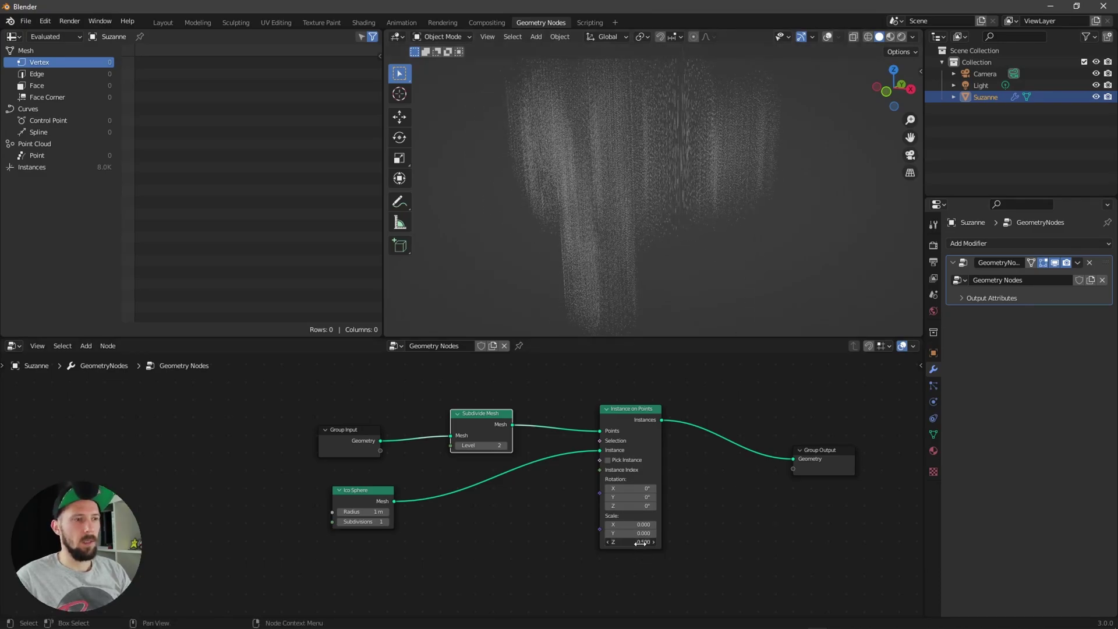
drag(641, 543, 635, 544)
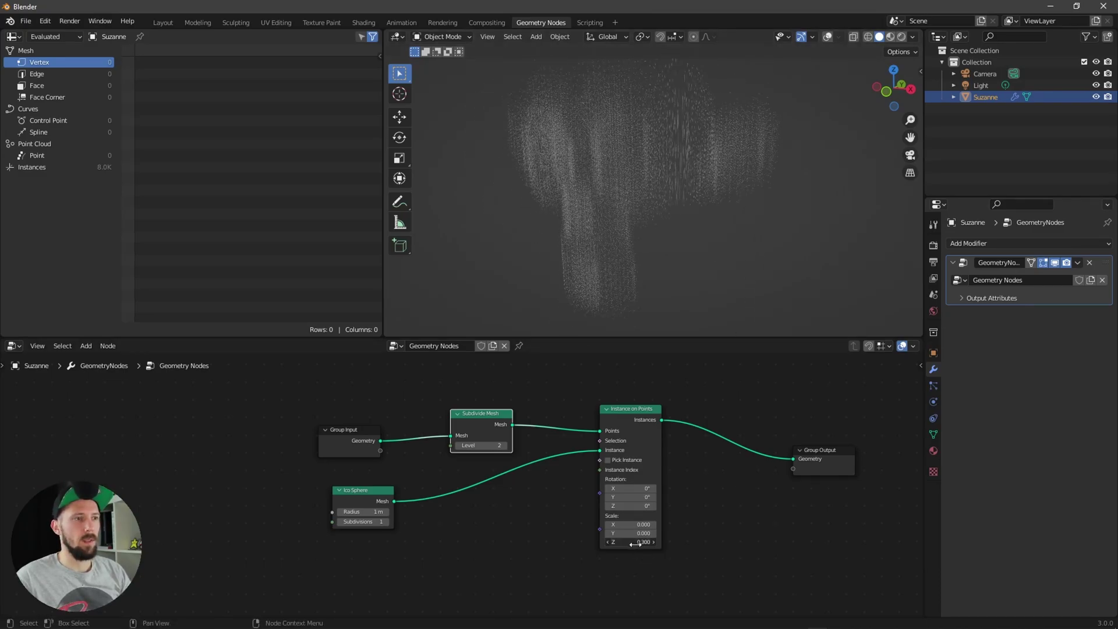
mouse_move(731, 234)
middle_down()
mouse_move(713, 184)
mouse_move(735, 186)
mouse_move(751, 228)
middle_up()
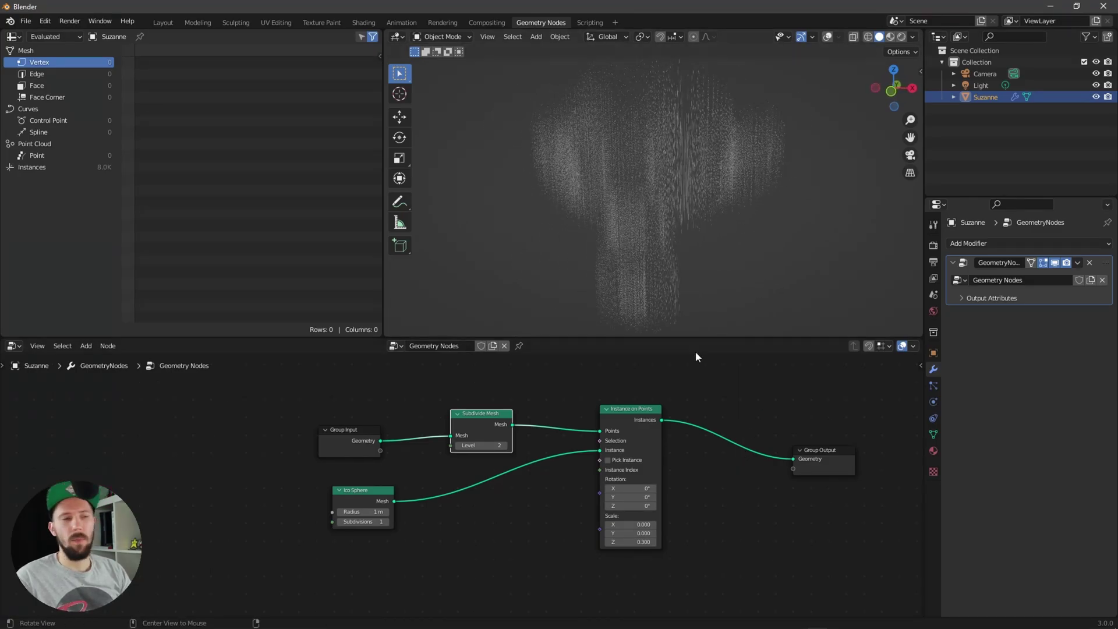
Link the Subdivide Level and Instance on Points Scale sockets to new Group Input sockets
drag(354, 430, 357, 423)
drag(451, 447, 382, 444)
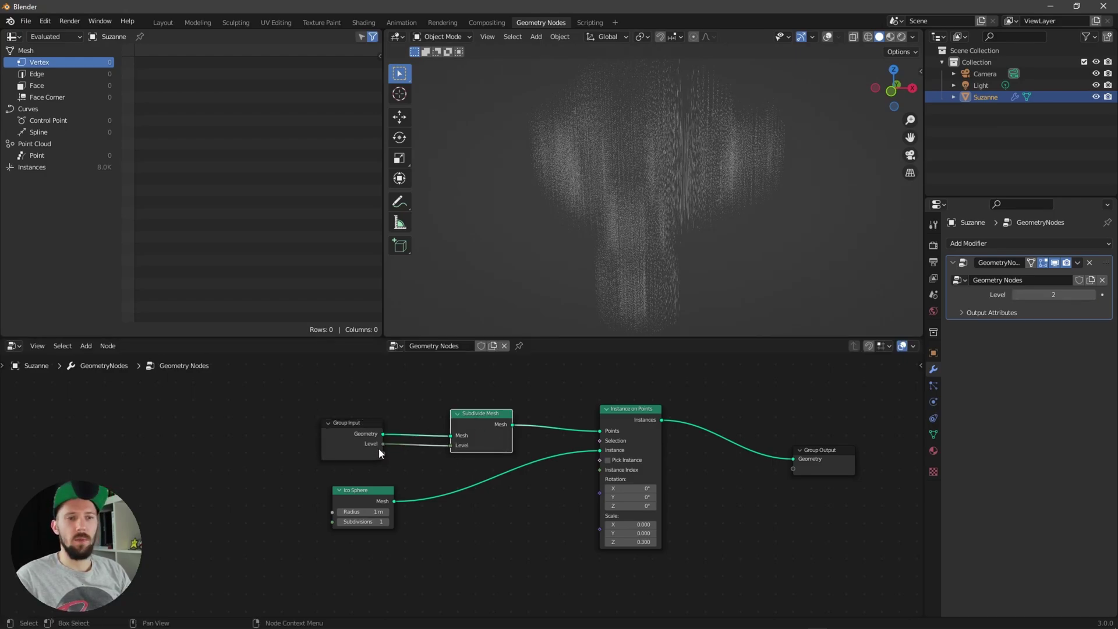
mouse_move(1026, 294)
mouse_down()
mouse_move(1008, 295)
mouse_move(1026, 296)
mouse_up()
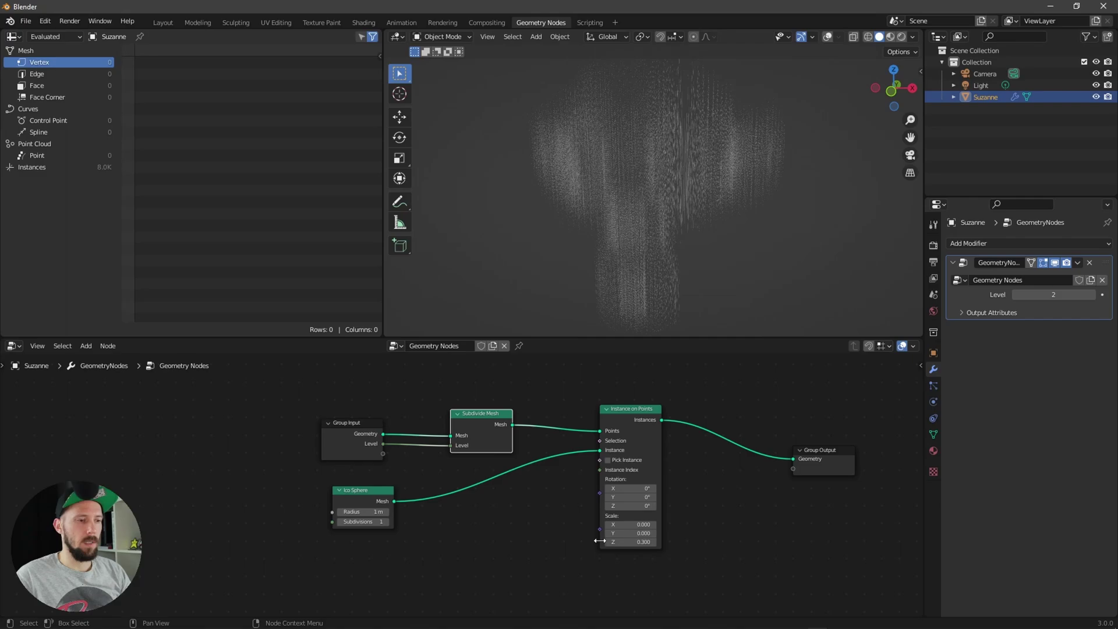
drag(599, 528, 383, 454)
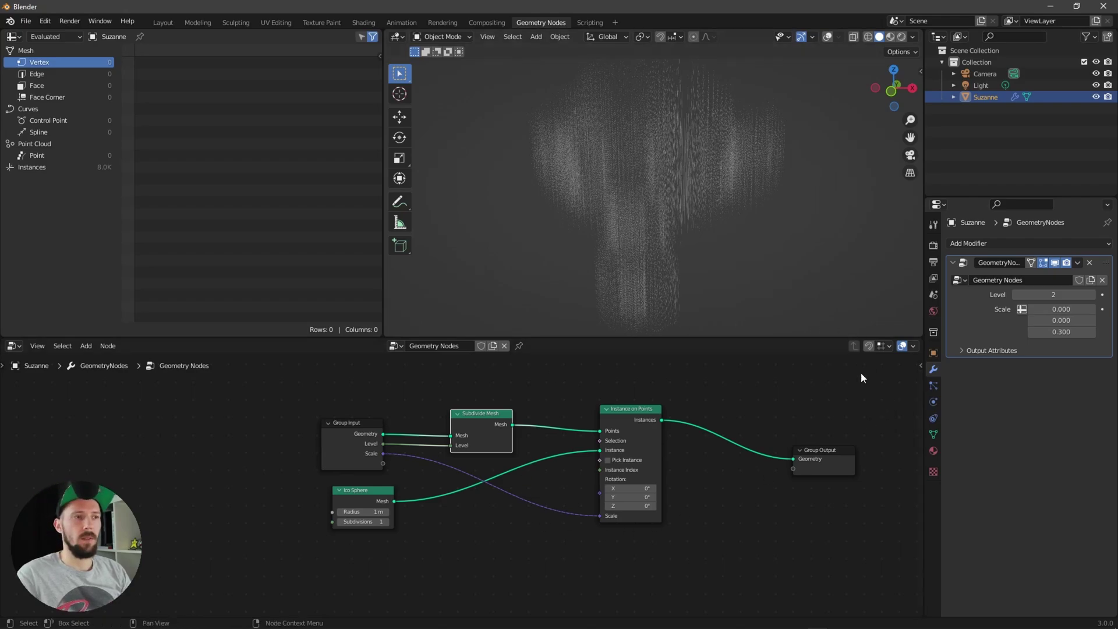
key(n)
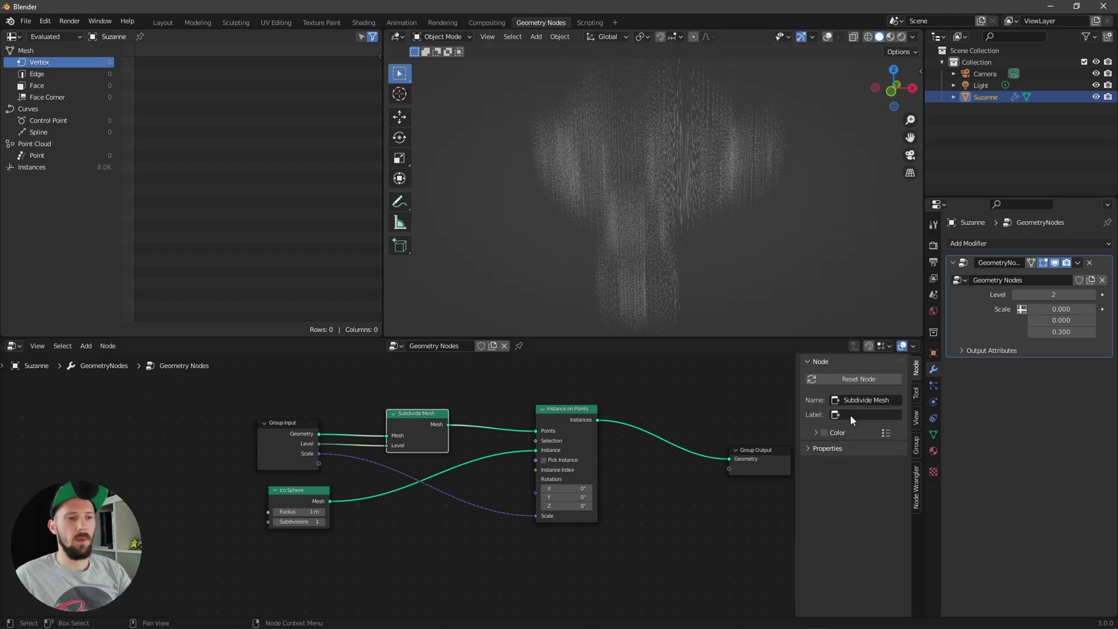
click(917, 489)
click(916, 373)
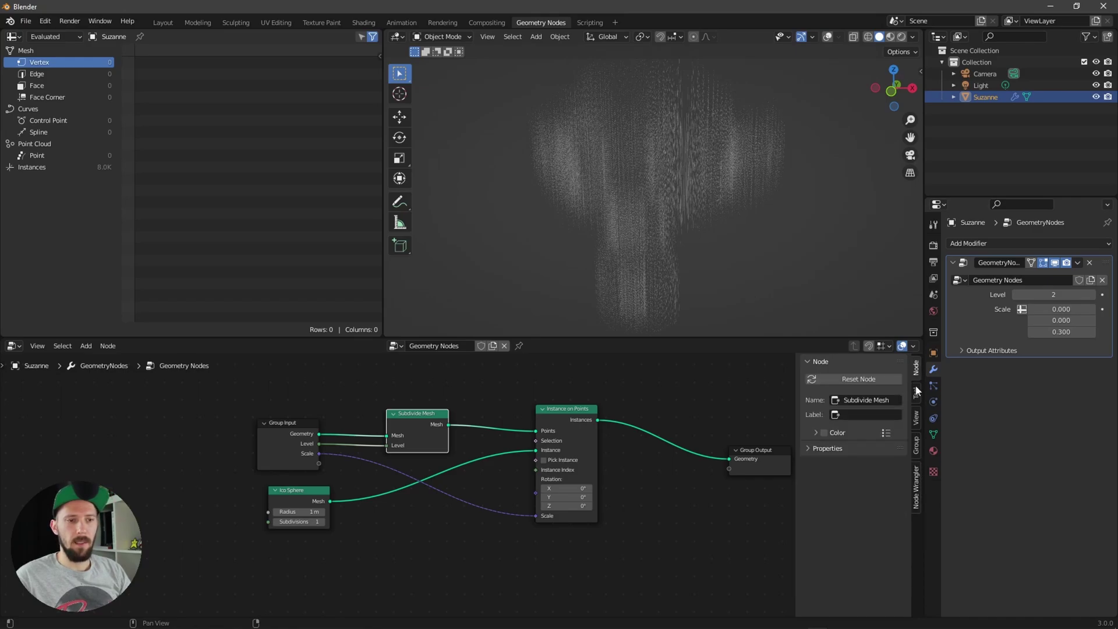
click(916, 393)
click(916, 417)
click(917, 450)
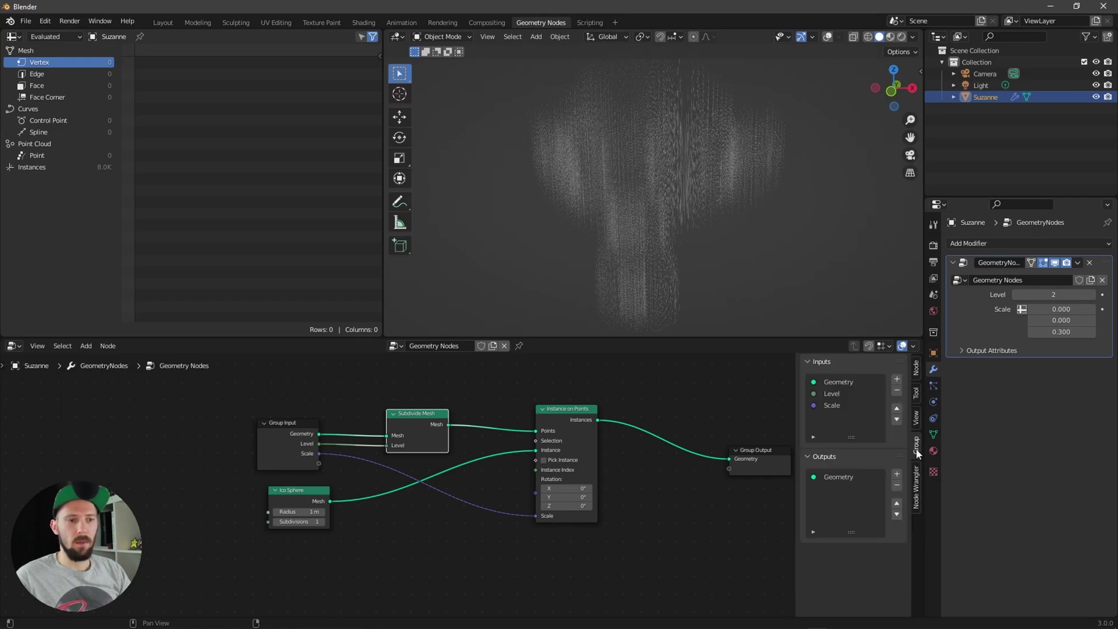
click(833, 407)
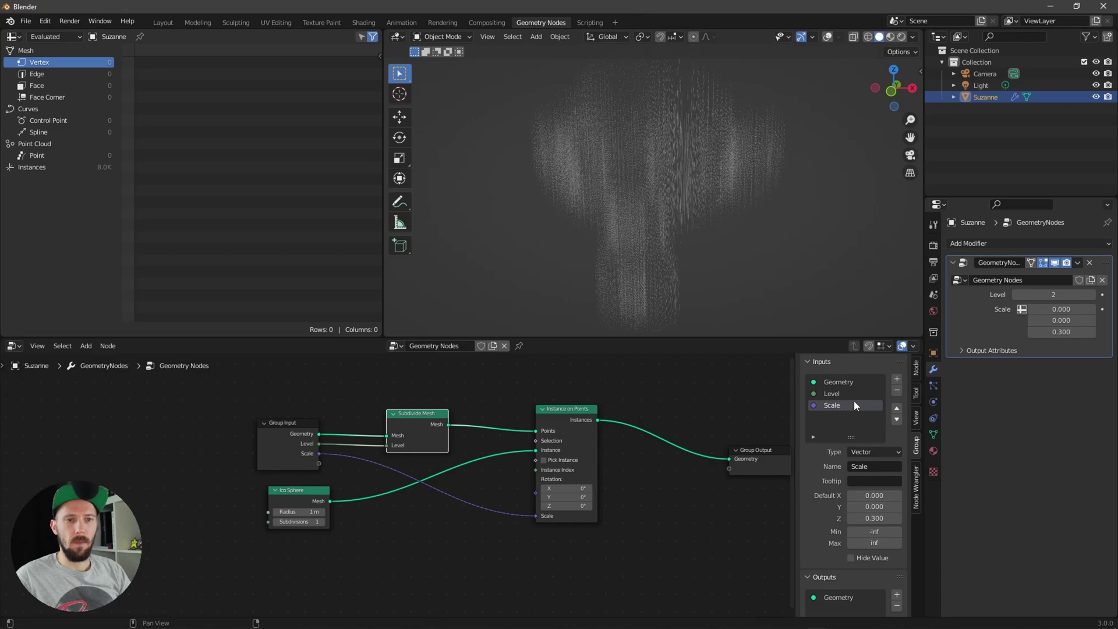
click(885, 495)
click(881, 507)
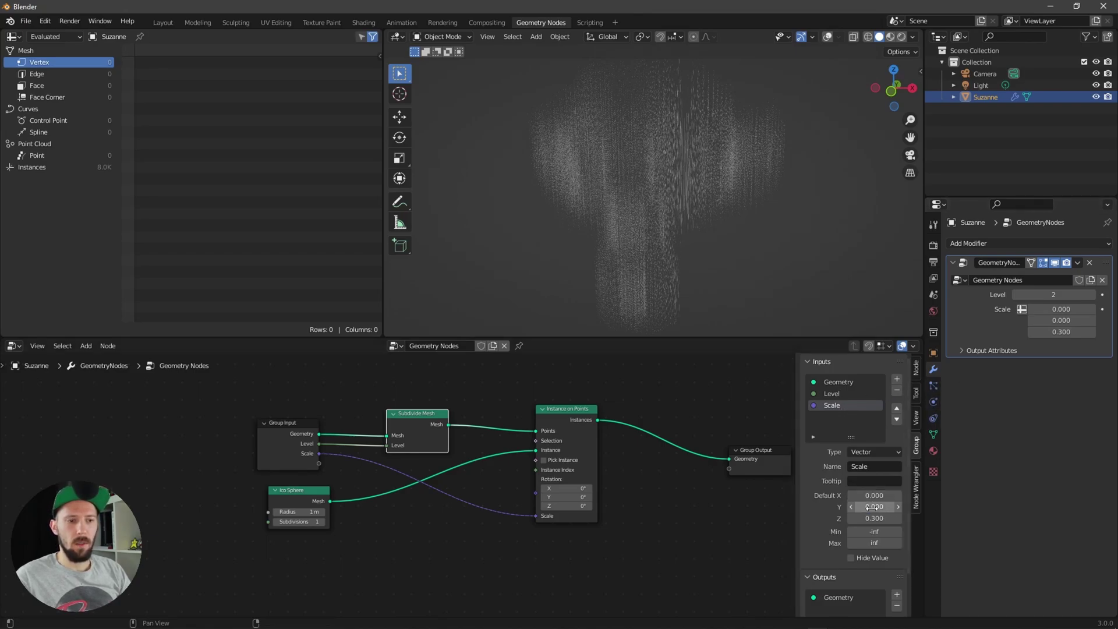
click(875, 519)
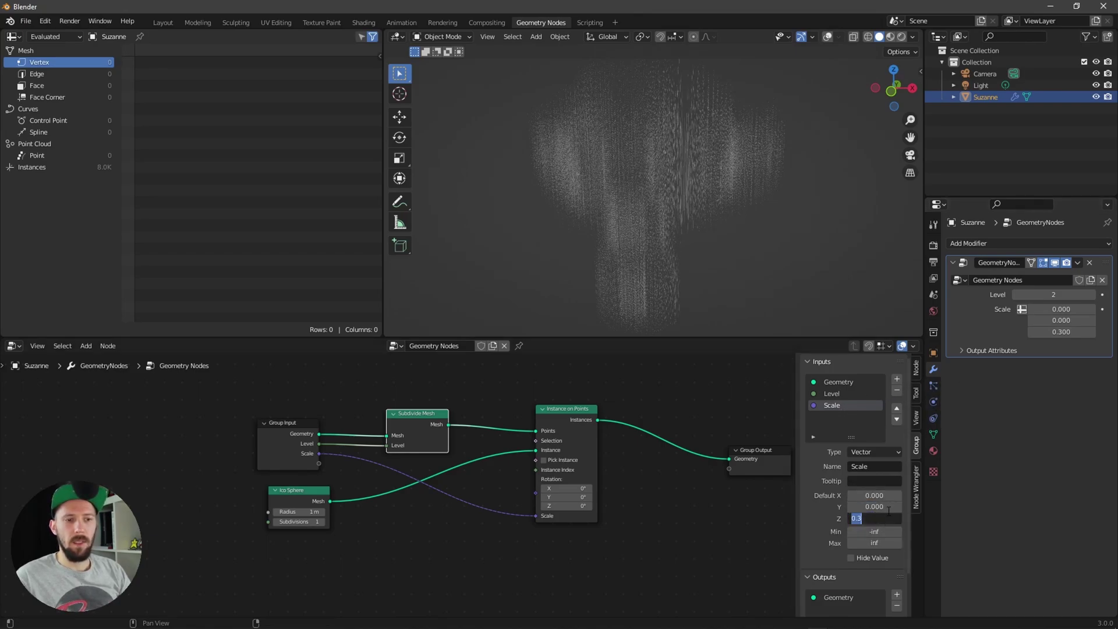
key(Return)
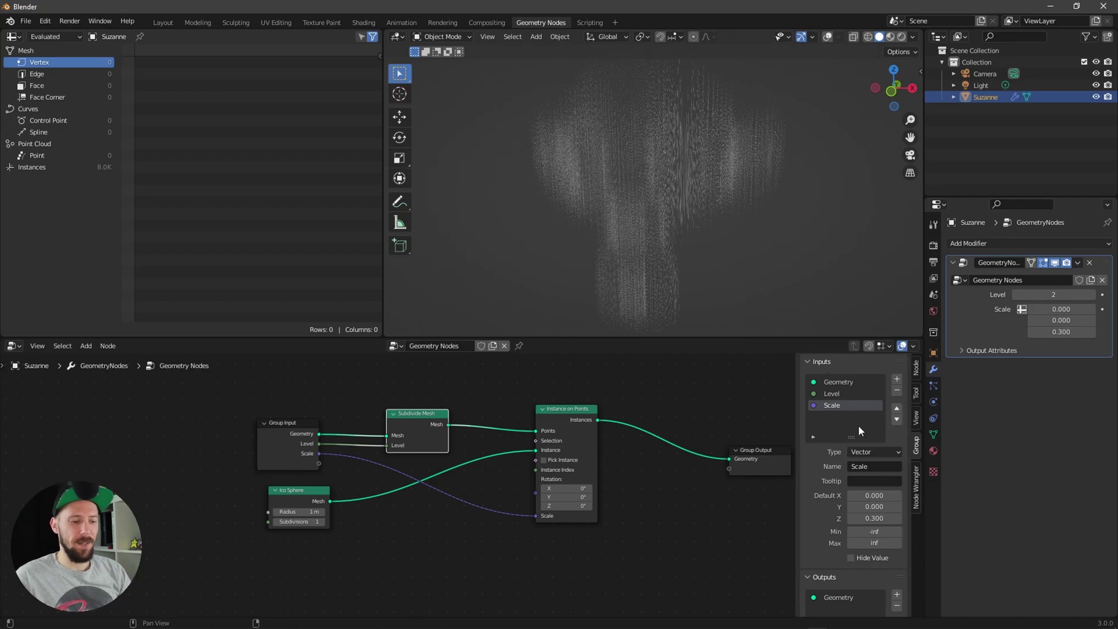
key(n)
Add a Set Material node on the link just before Group Output
middle_drag(781, 403, 721, 408)
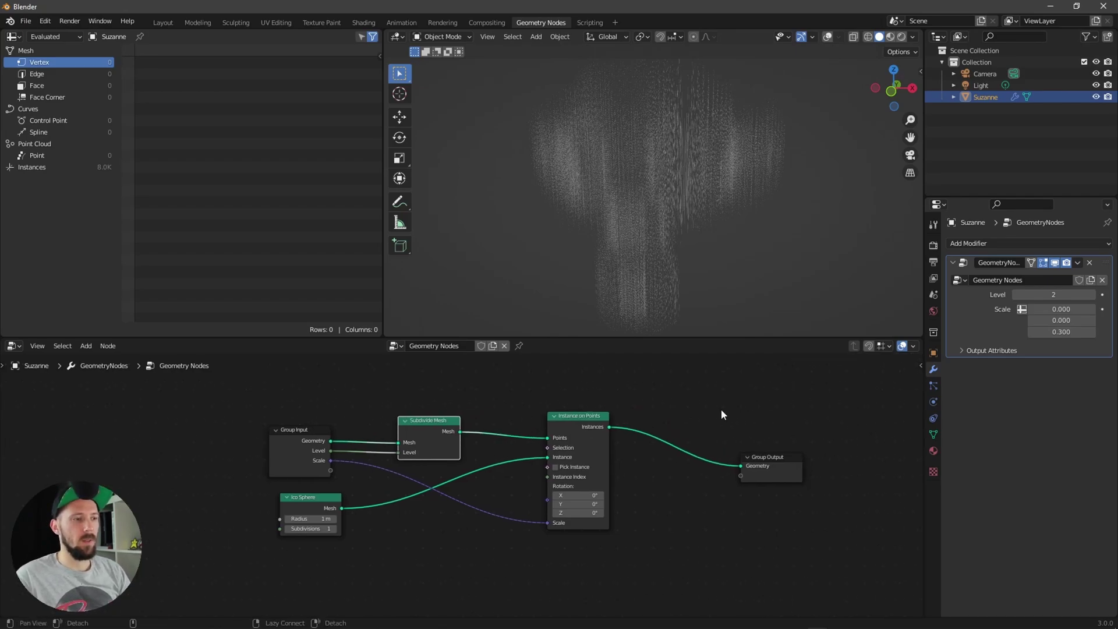
drag(760, 460, 832, 452)
key(shift+a)
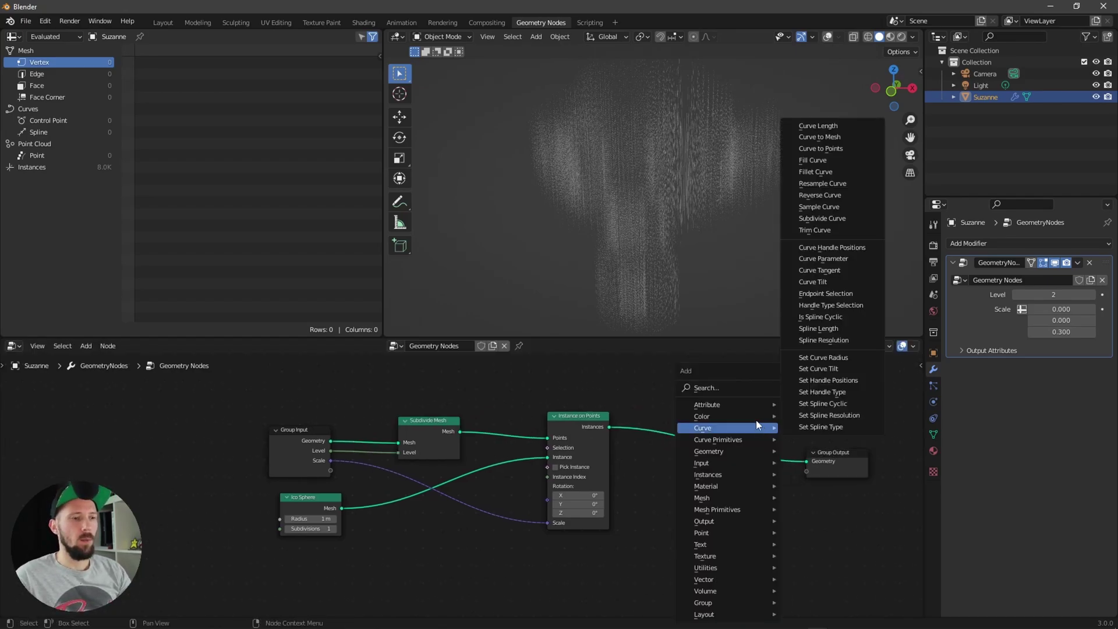
click(705, 389)
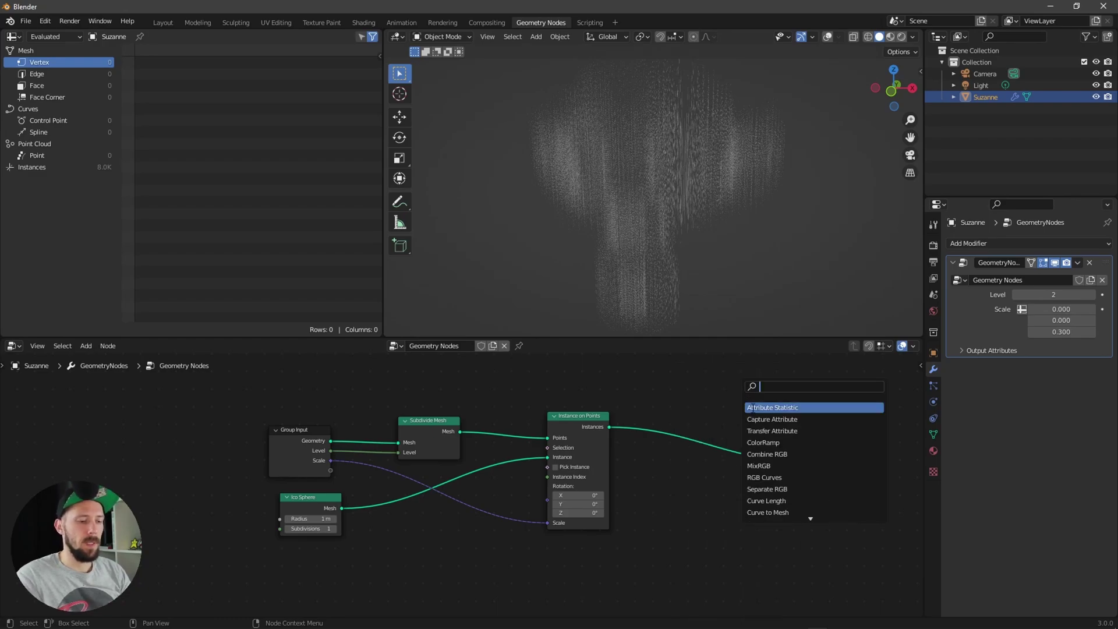
text(m)
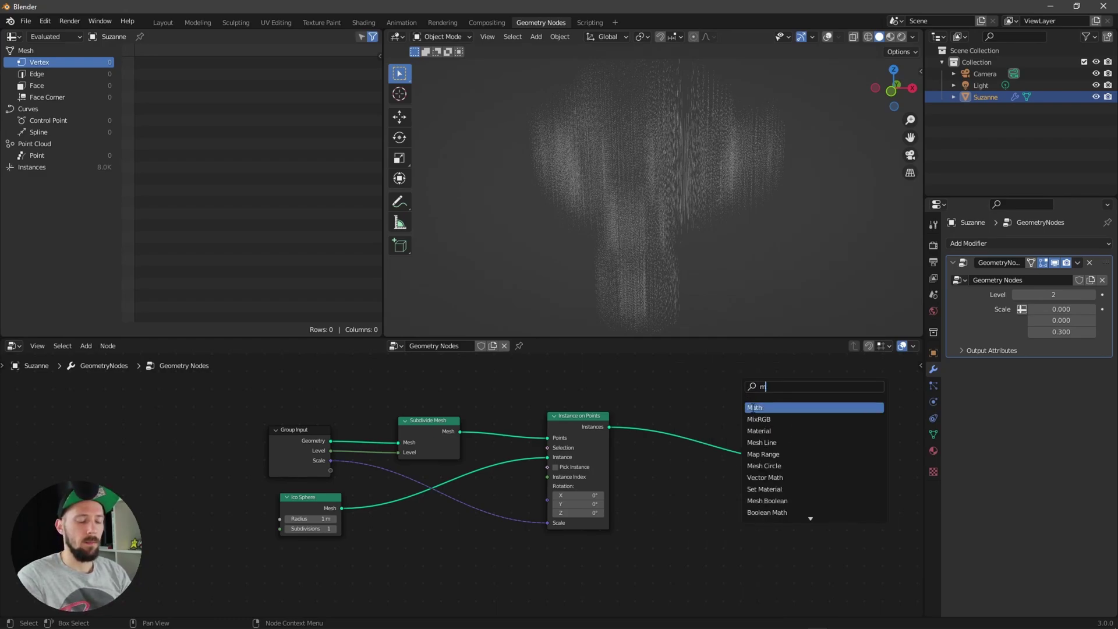
text(ater)
click(805, 417)
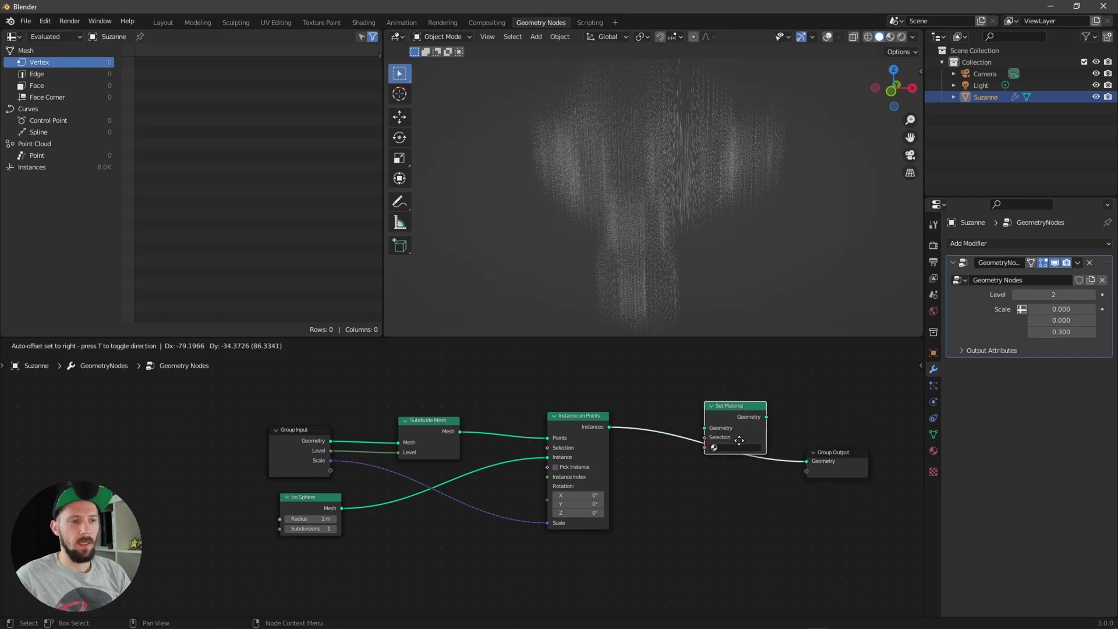
click(727, 456)
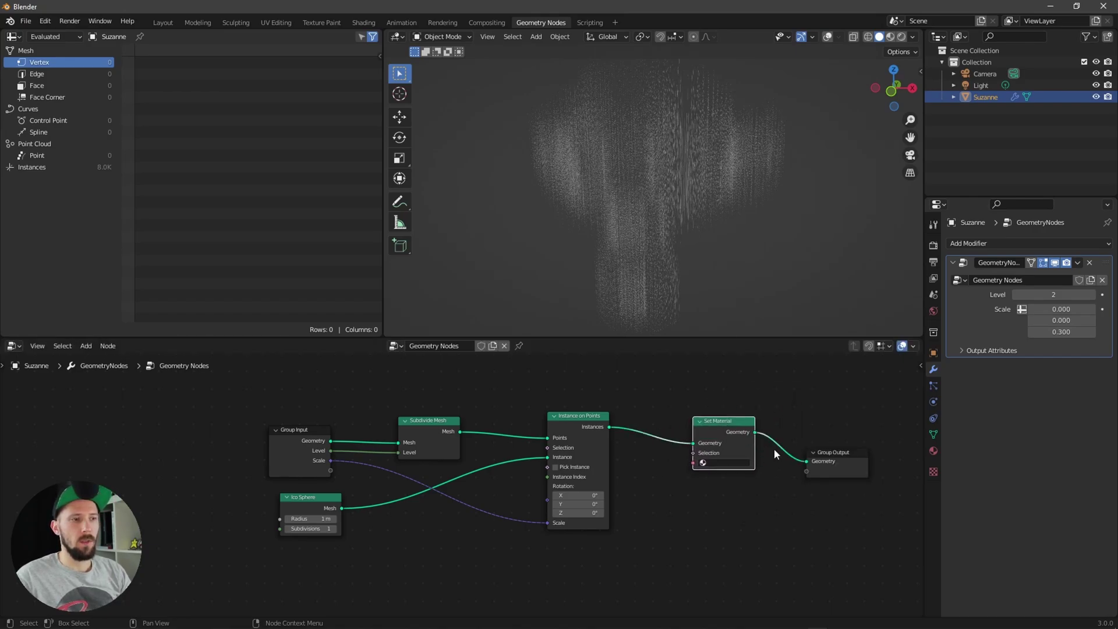
ctrl+scroll(781, 431, right, 2)
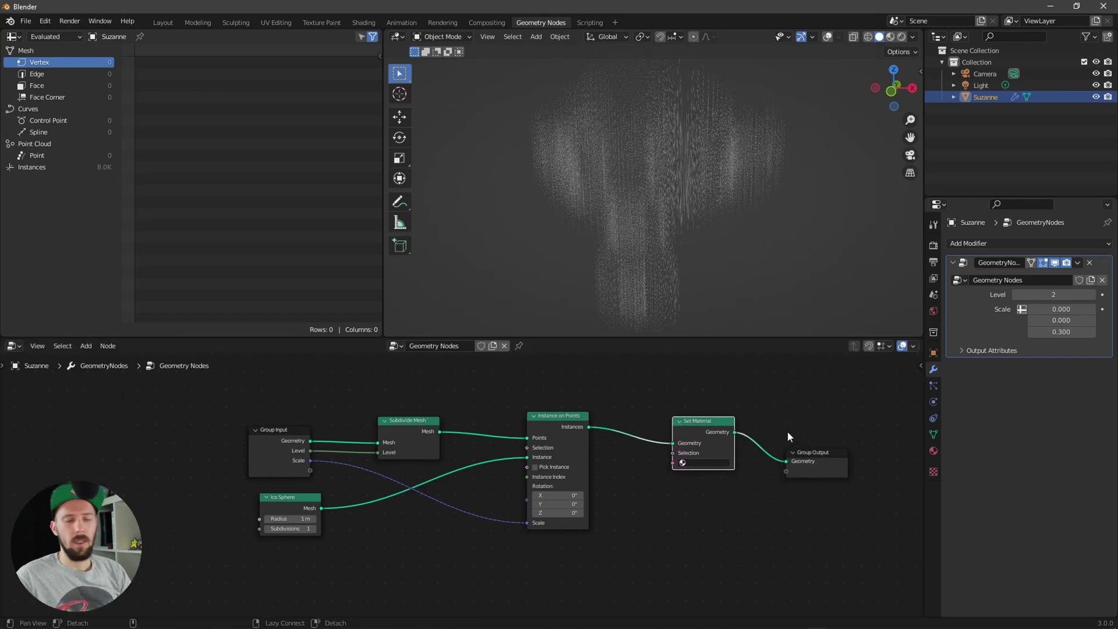
ctrl+scroll(787, 431, right, 2)
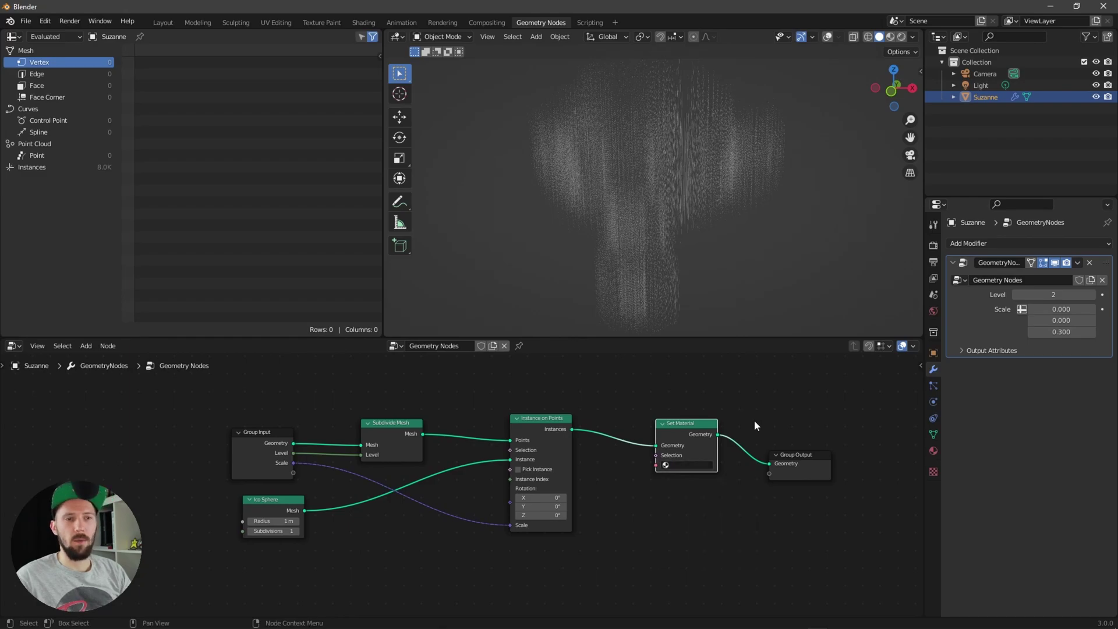
Create a new material for Suzanne and name it M_hologram
click(934, 451)
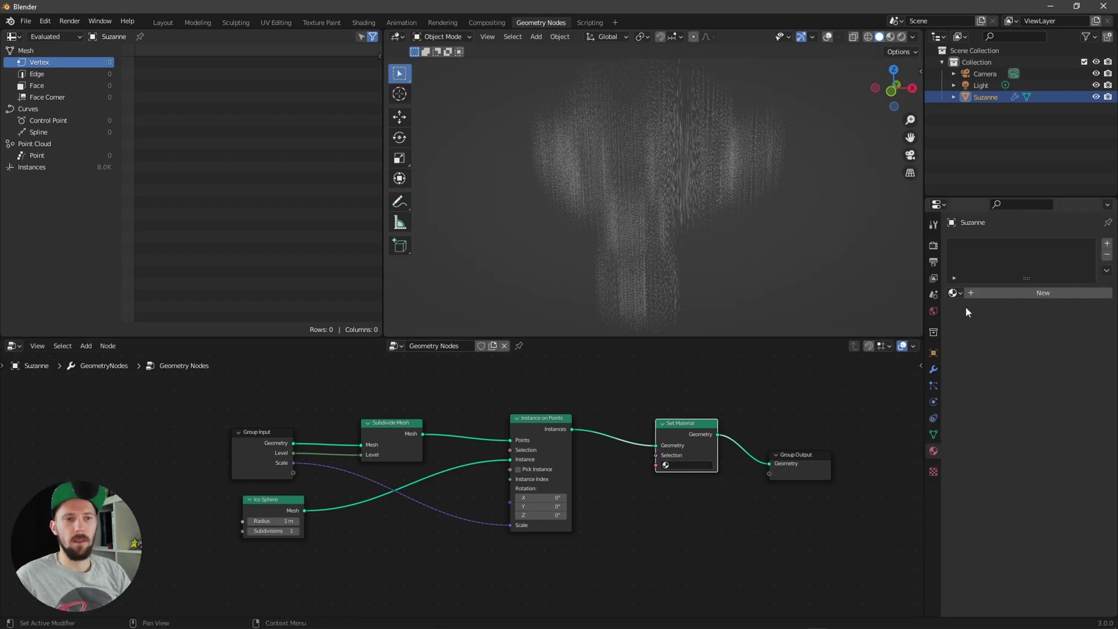
click(979, 292)
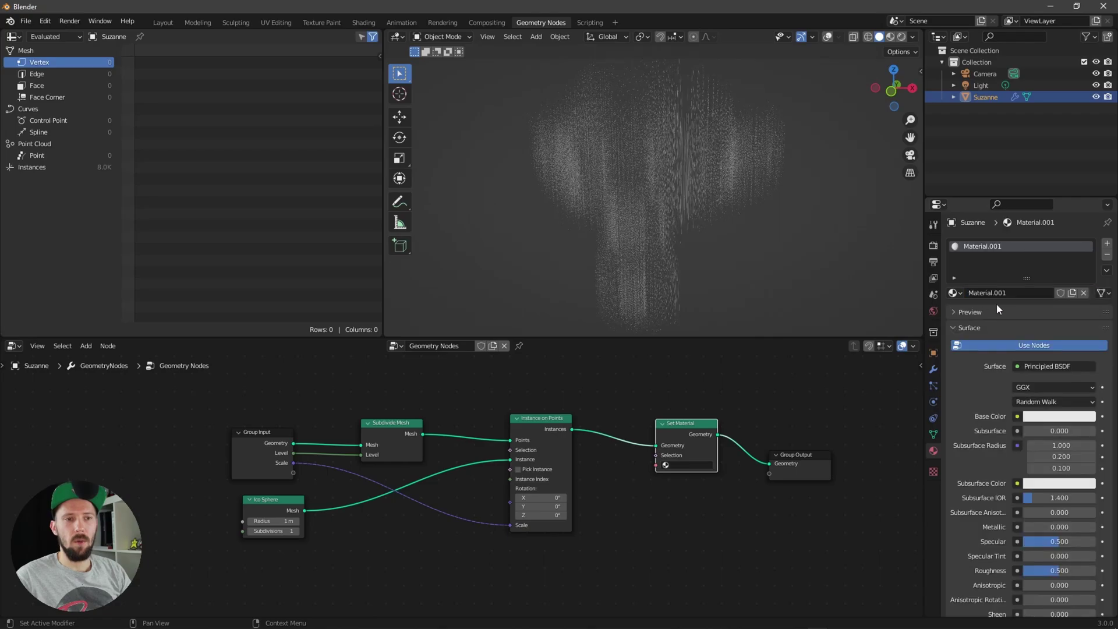
text(M)
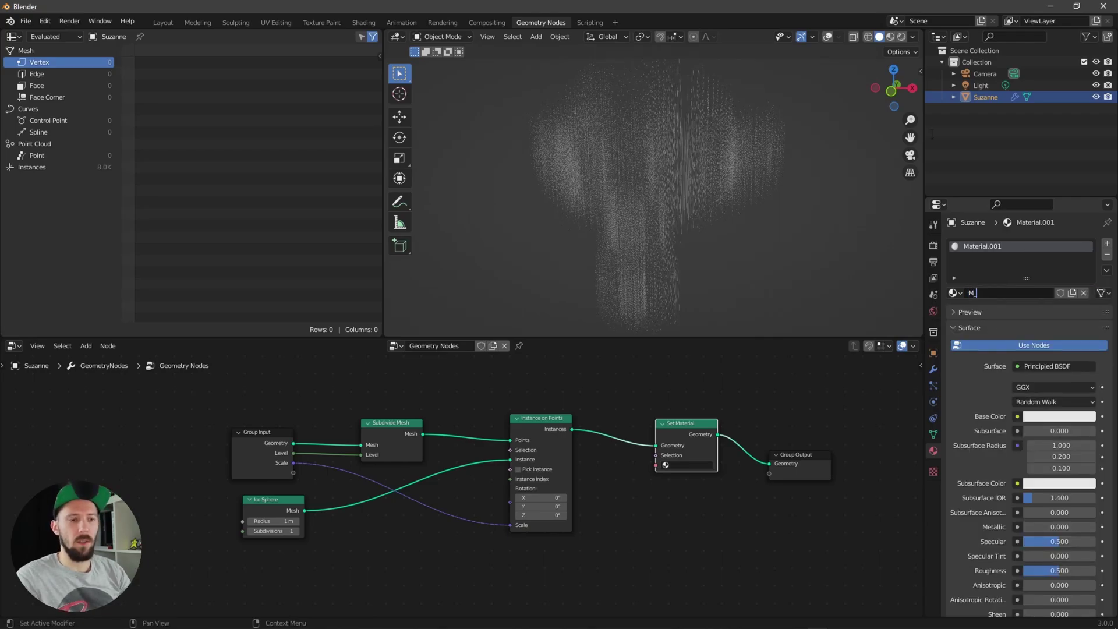
text(_h)
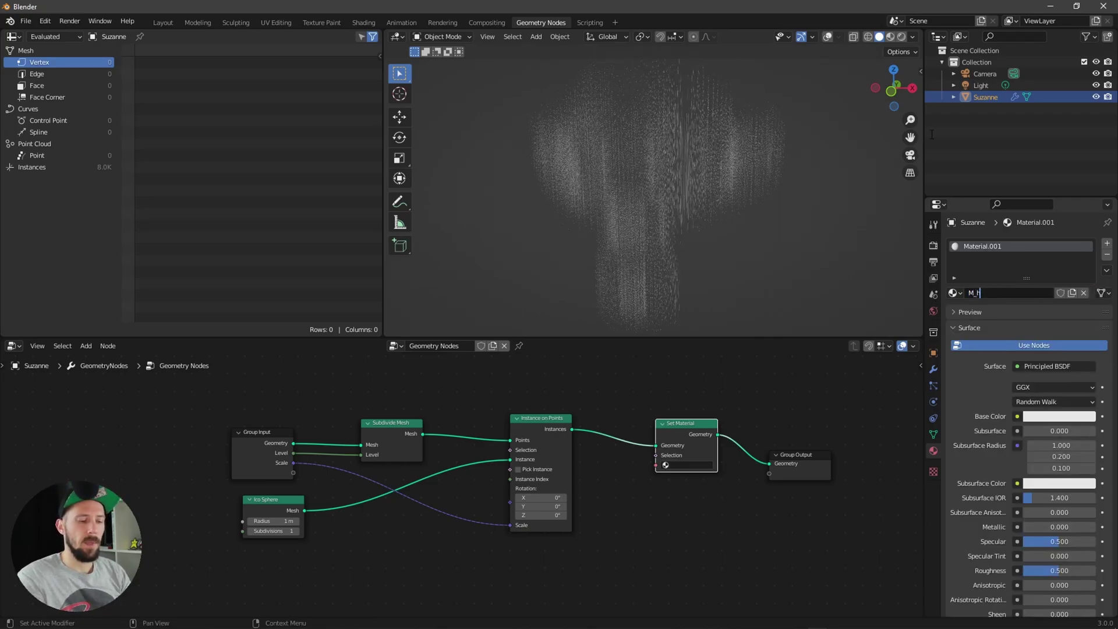
text(ologram)
key(Return)
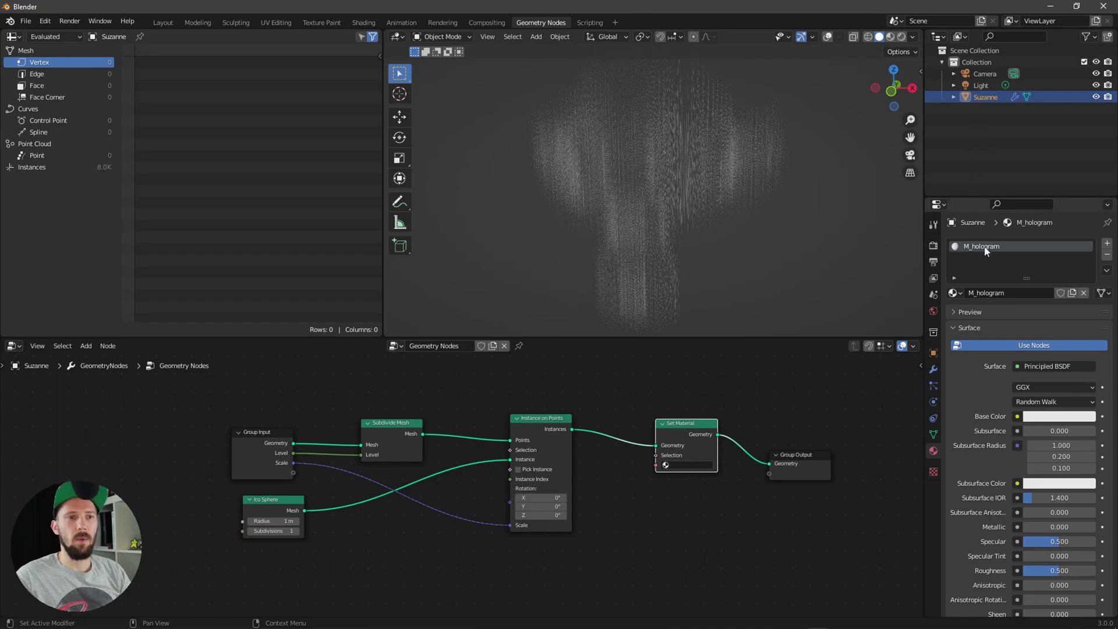
Assign M_hologram in the Set Material node and tint its base colour magenta
click(680, 465)
click(716, 485)
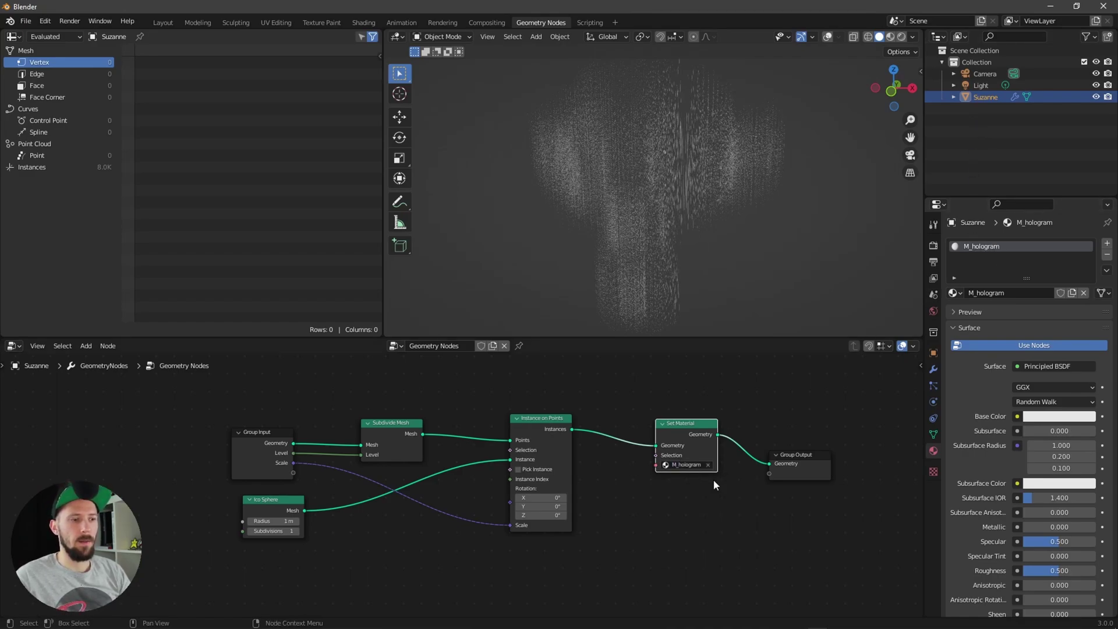
click(1059, 416)
mouse_move(1052, 321)
mouse_down()
mouse_move(1065, 287)
mouse_move(1061, 320)
mouse_up()
Switch the viewport to Rendered shading and change M_hologram's base colour to blue
key(z)
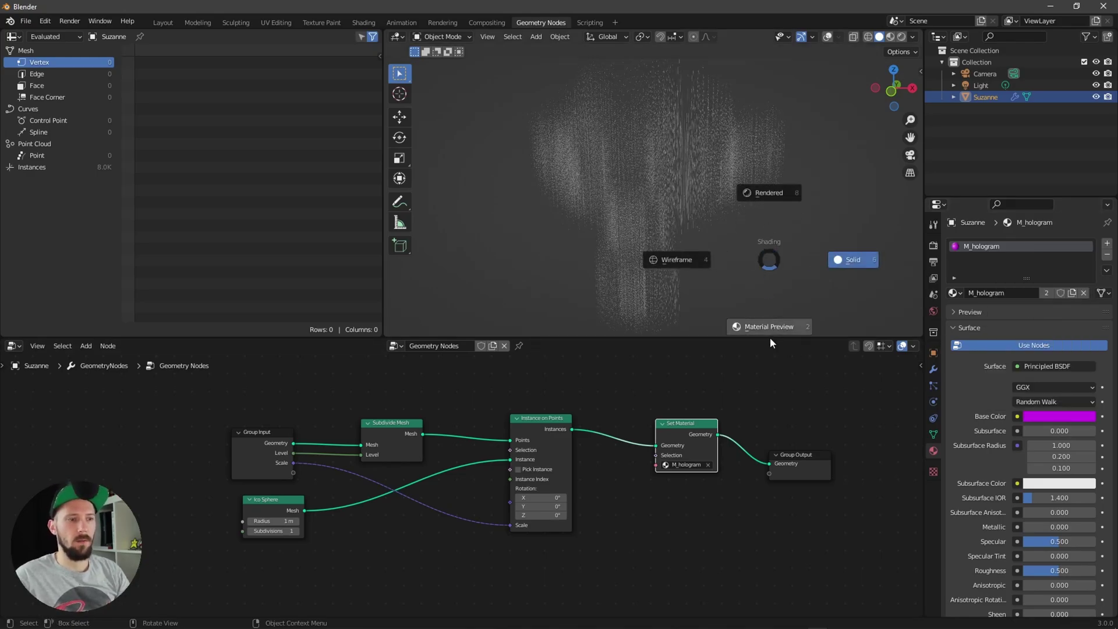
click(771, 194)
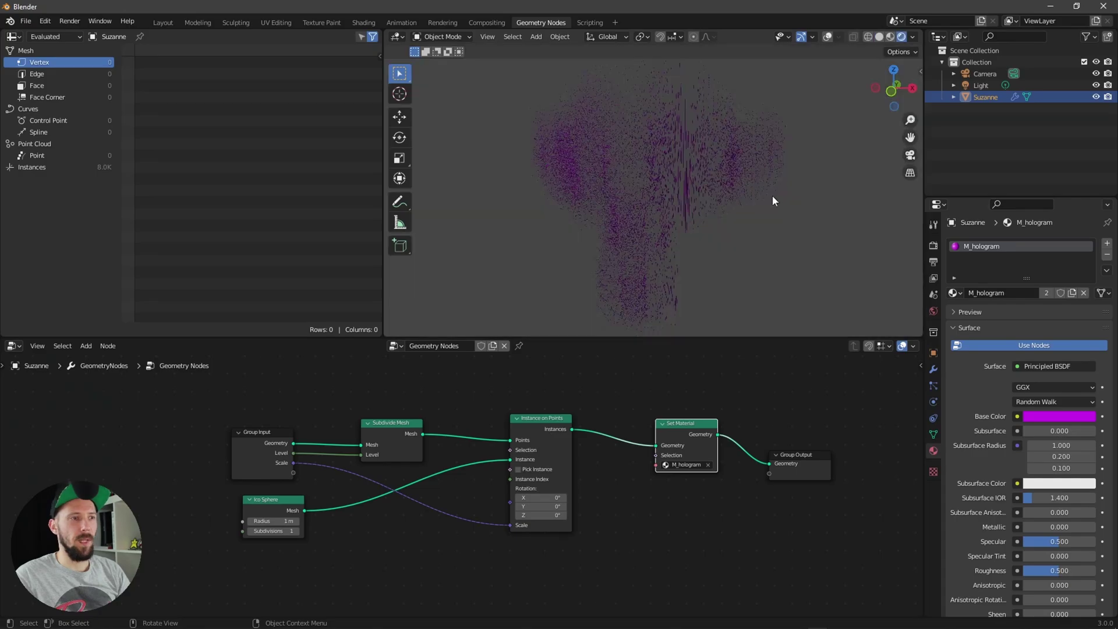
click(1034, 416)
mouse_move(1031, 329)
mouse_down()
mouse_move(1074, 303)
mouse_move(1052, 260)
mouse_move(1058, 267)
mouse_up()
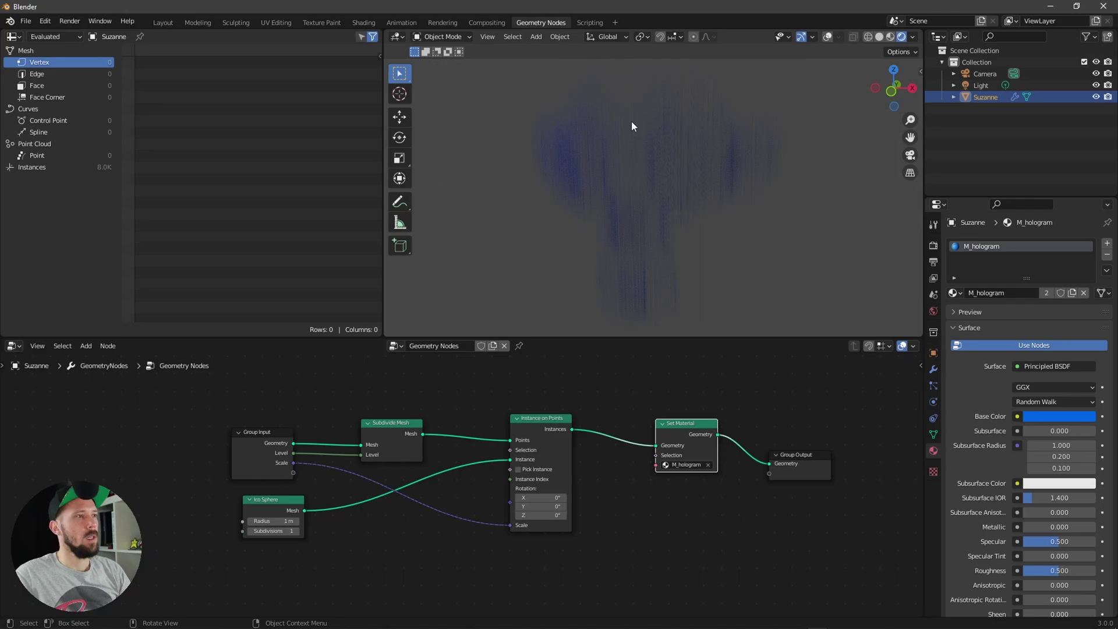
Go to the Shading workspace in Solid shading, hide overlays, and show Render Properties
click(364, 22)
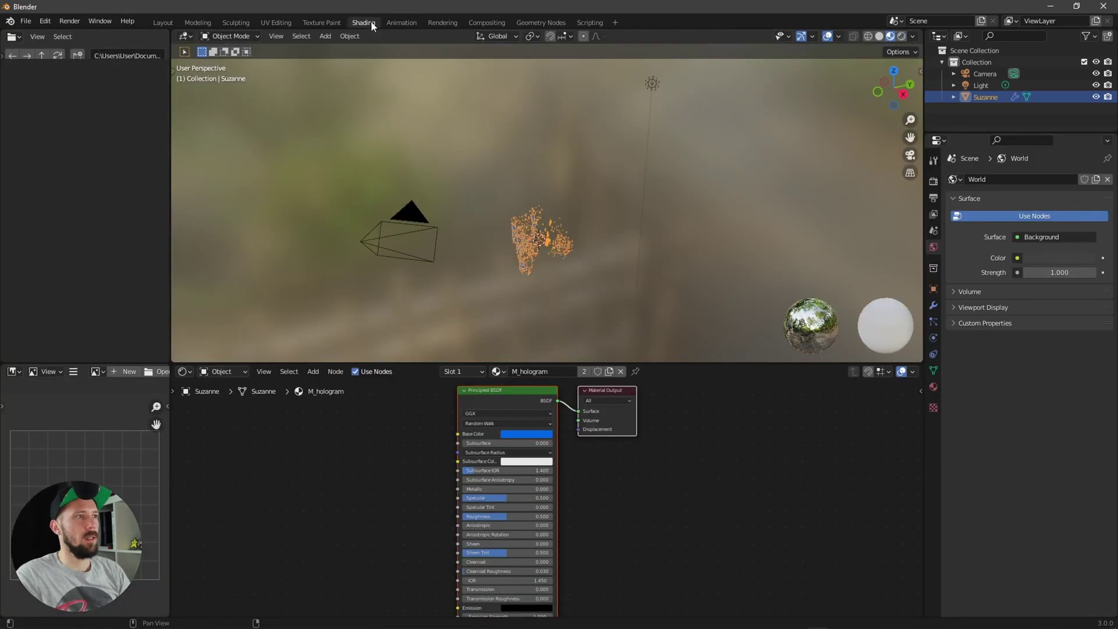
key(z)
click(655, 205)
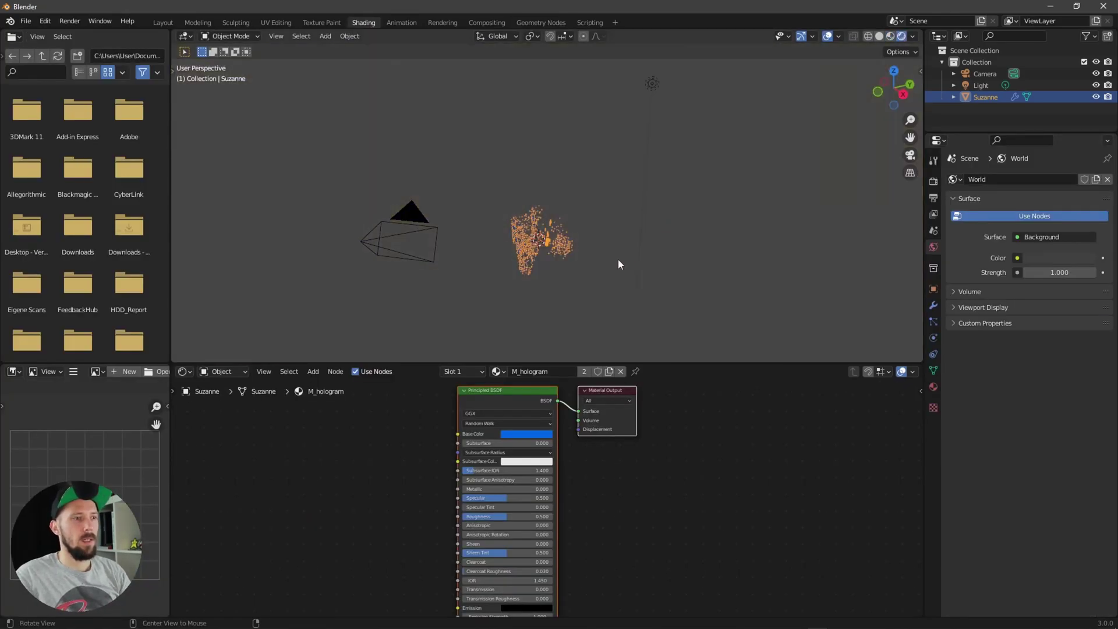
scroll(618, 259, up, 4)
click(827, 36)
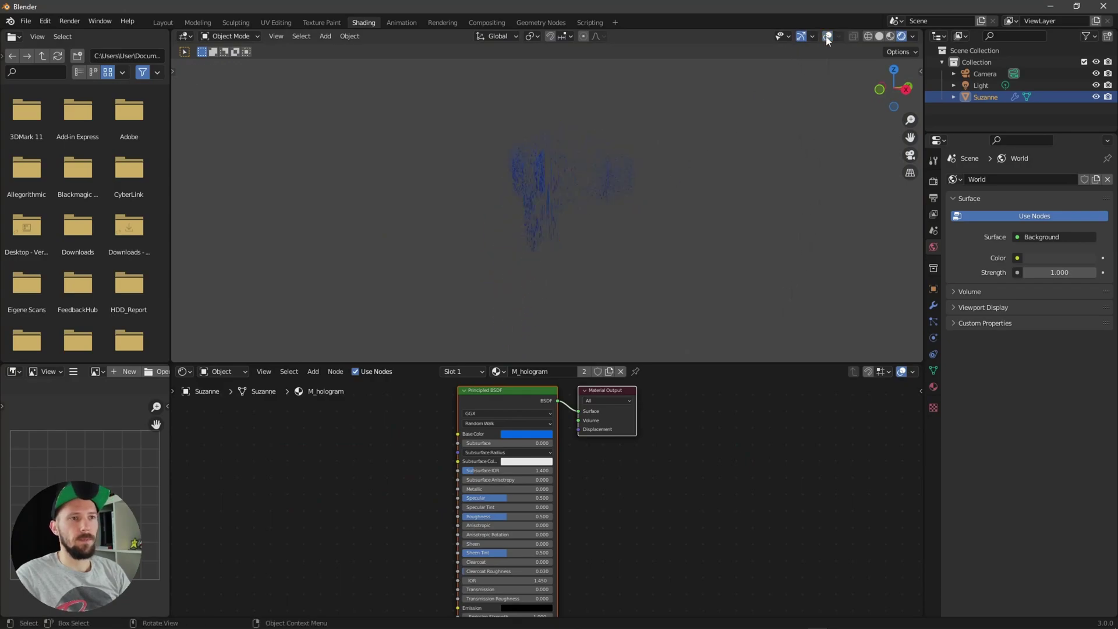
click(934, 180)
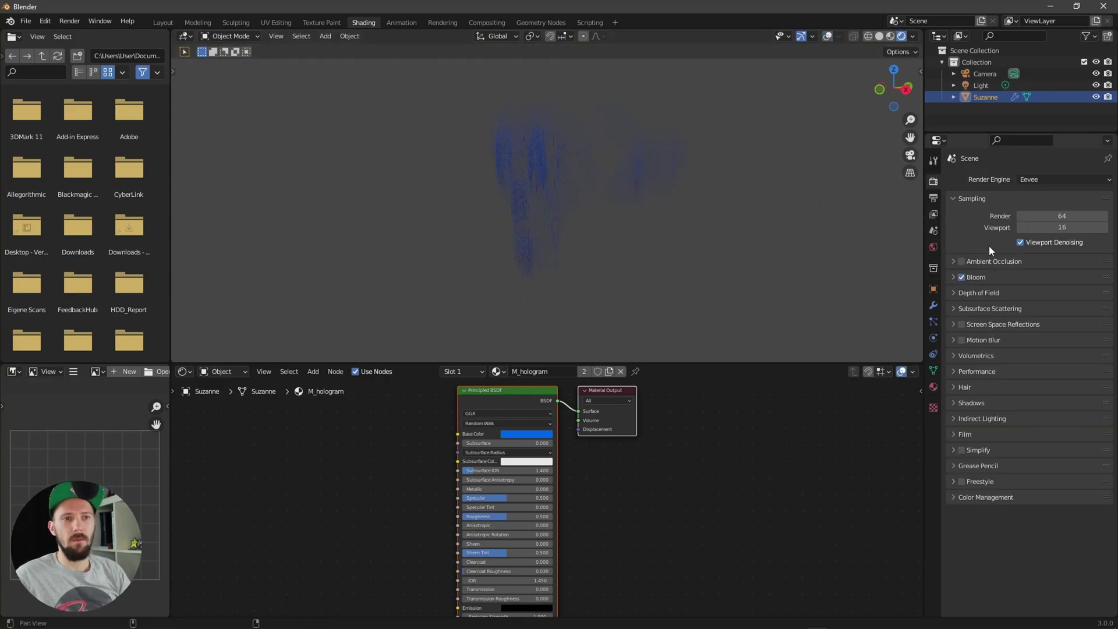
Add a ColorRamp node beside the hologram shader via the 'ramp' node search
ctrl+middle_drag(667, 460, 841, 455)
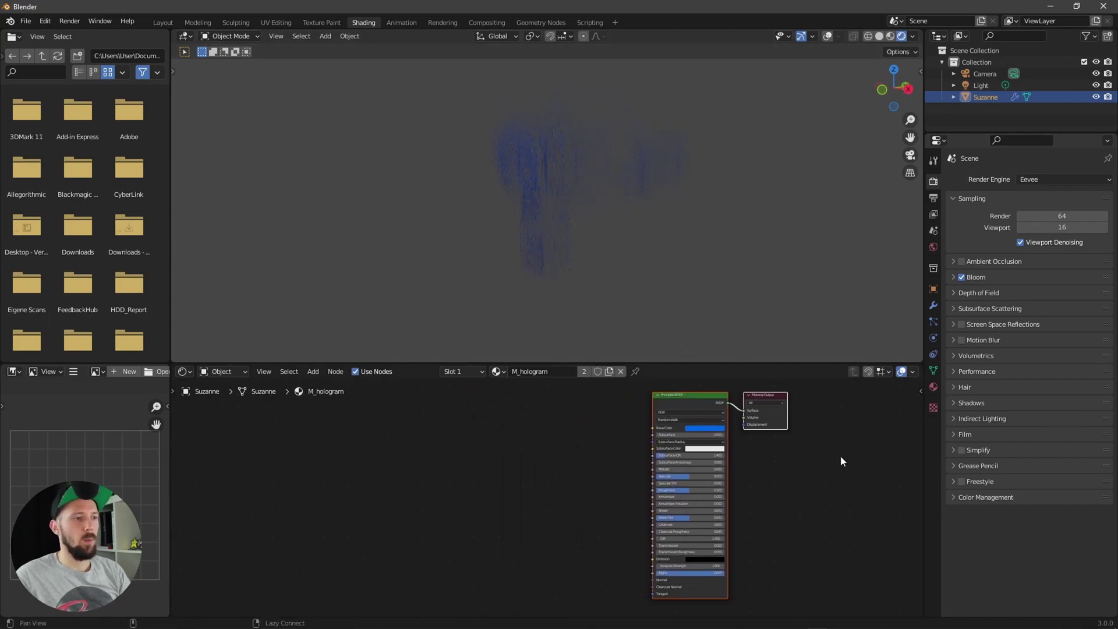
middle_drag(609, 482, 587, 474)
key(shift+a)
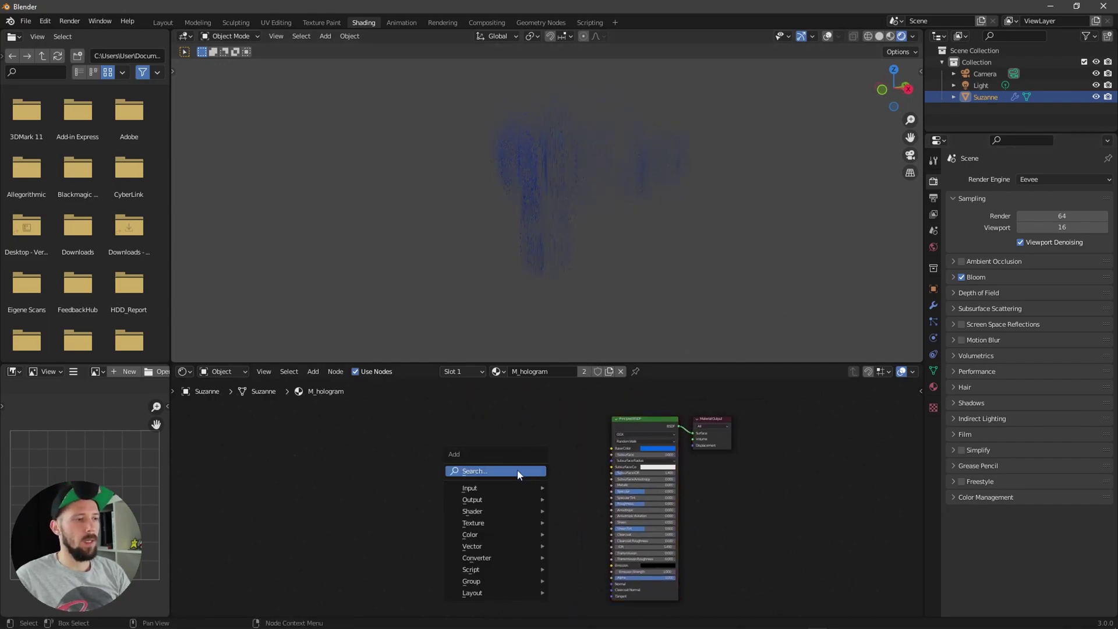
click(524, 472)
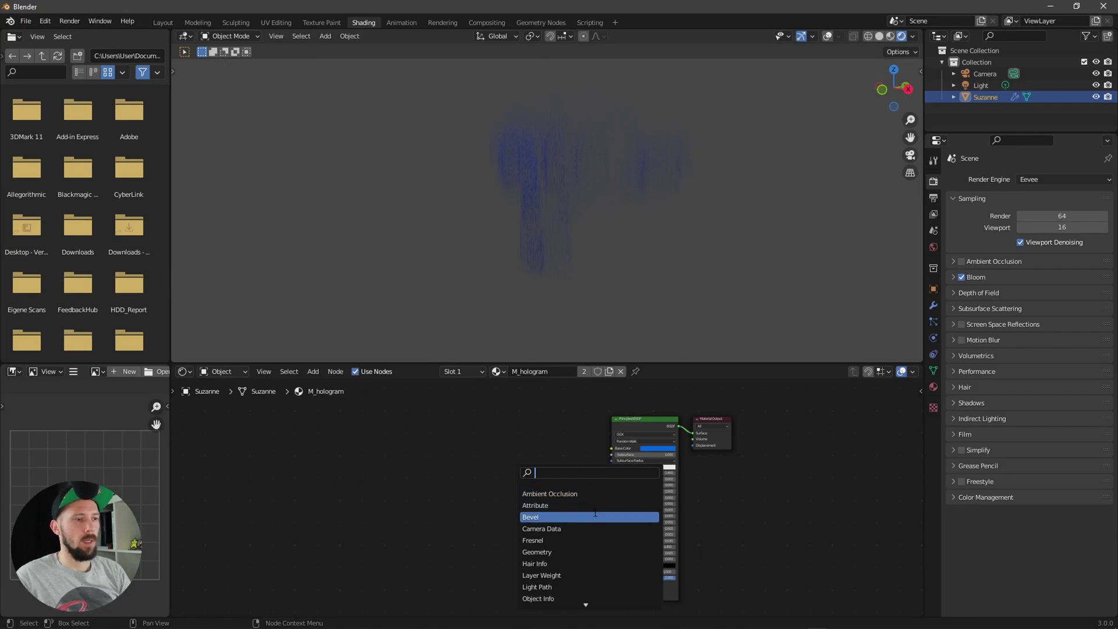
text(ramp)
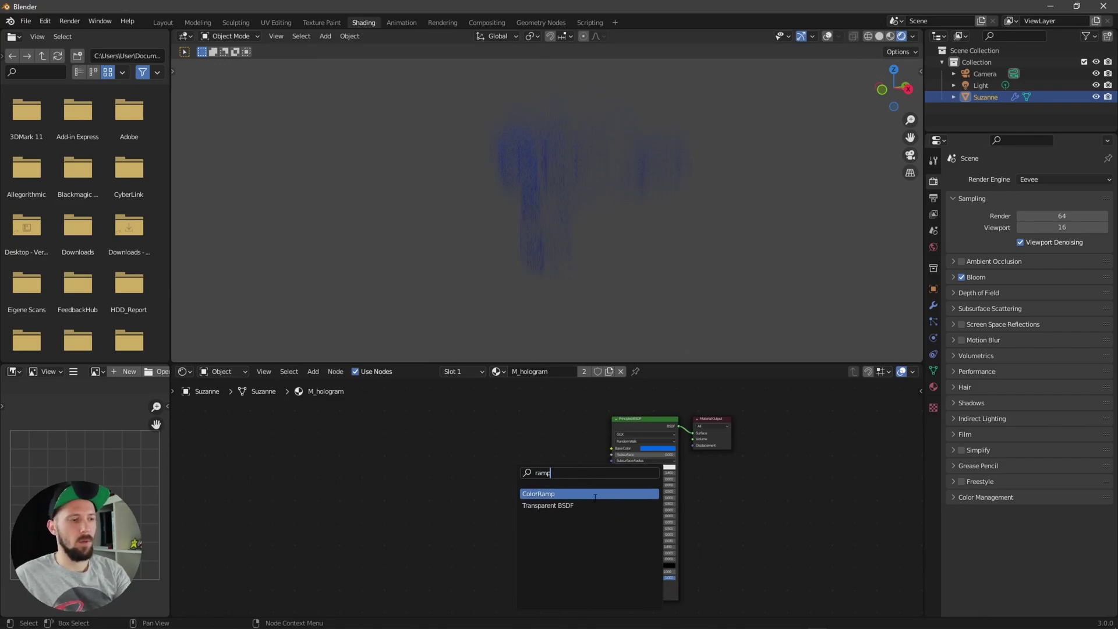
click(596, 494)
click(528, 466)
Link the ColorRamp Color to Base Color and Emission, with Emission Strength 8.7
drag(528, 467, 615, 446)
click(565, 496)
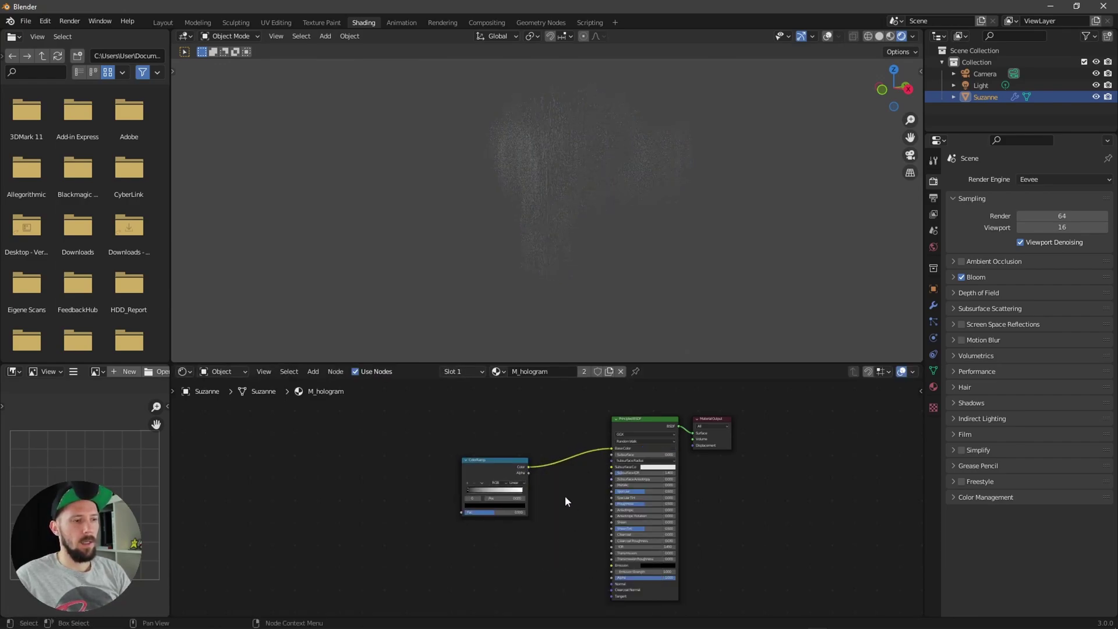
drag(529, 467, 613, 570)
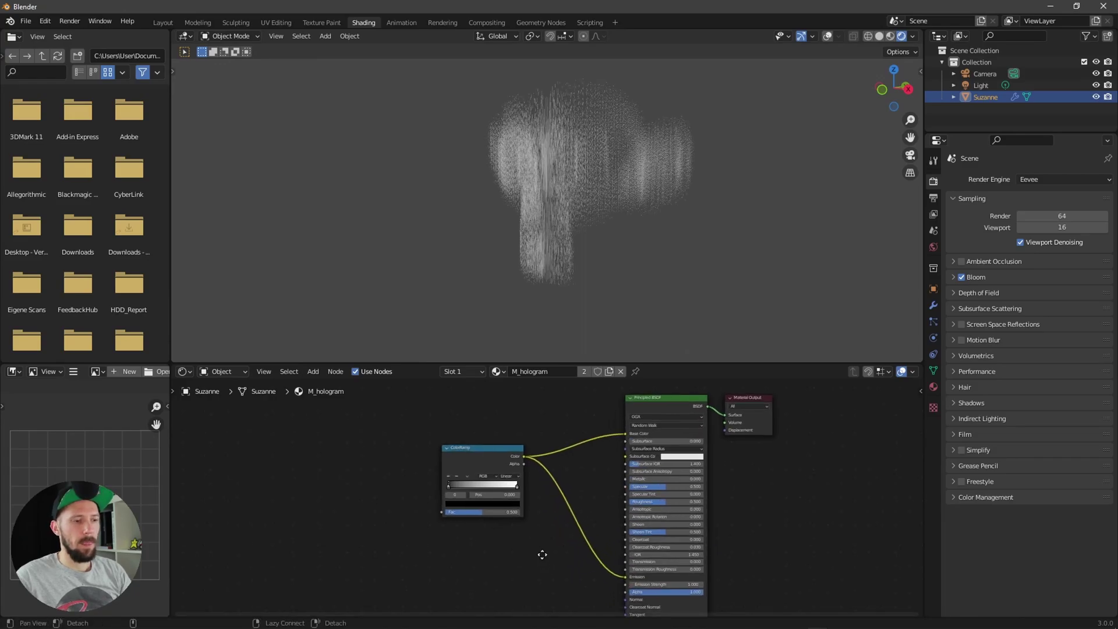
scroll(561, 577, up, 1)
mouse_move(688, 555)
mouse_down()
mouse_move(710, 551)
mouse_move(698, 552)
mouse_up()
middle_drag(610, 239, 668, 249)
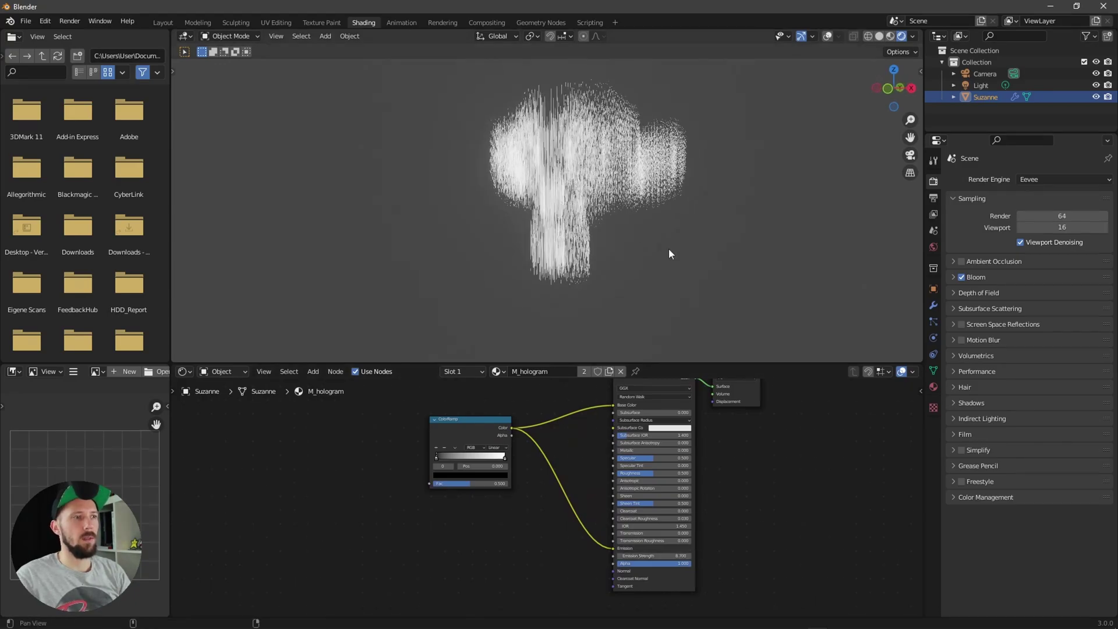
middle_drag(460, 547, 578, 544)
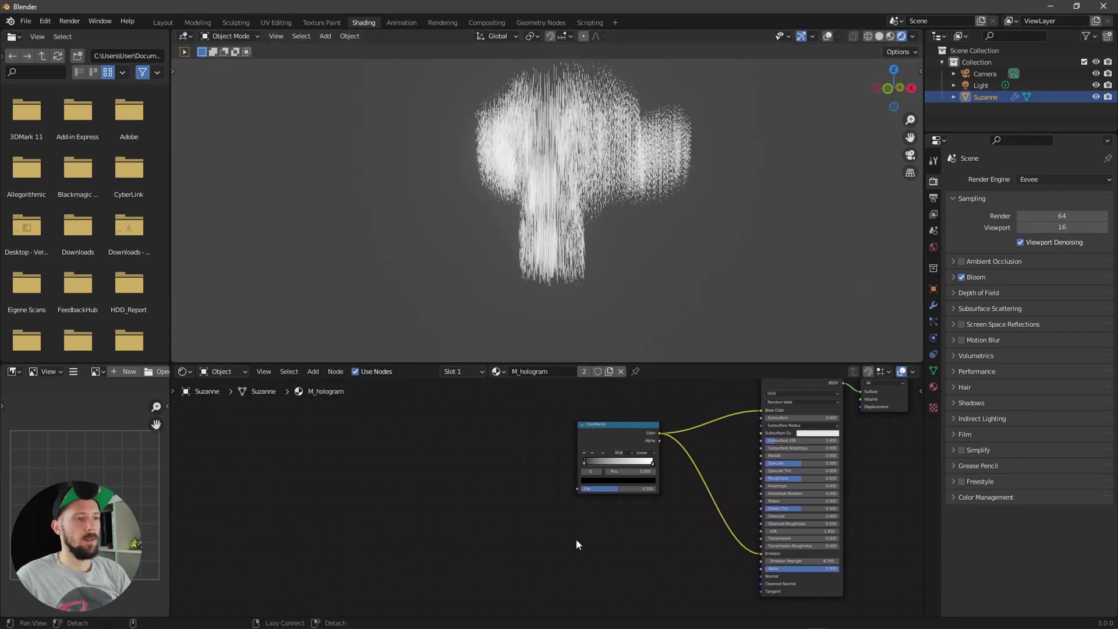
key(n)
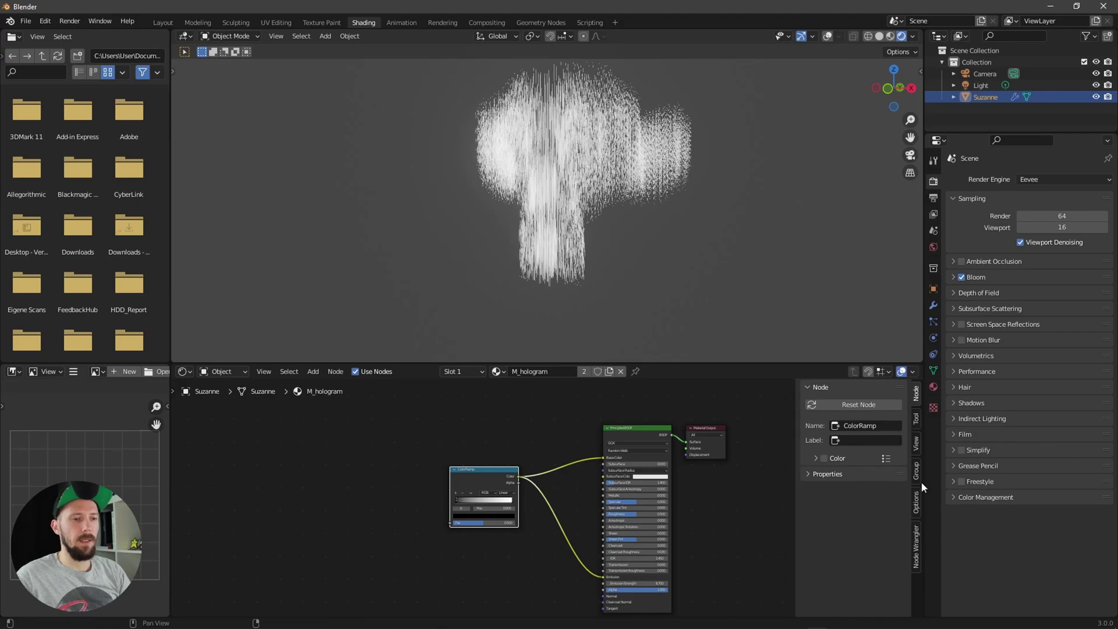
Add Texture Coordinate and Mapping nodes, delete the Image Texture, and link Mapping to ColorRamp Fac
click(917, 551)
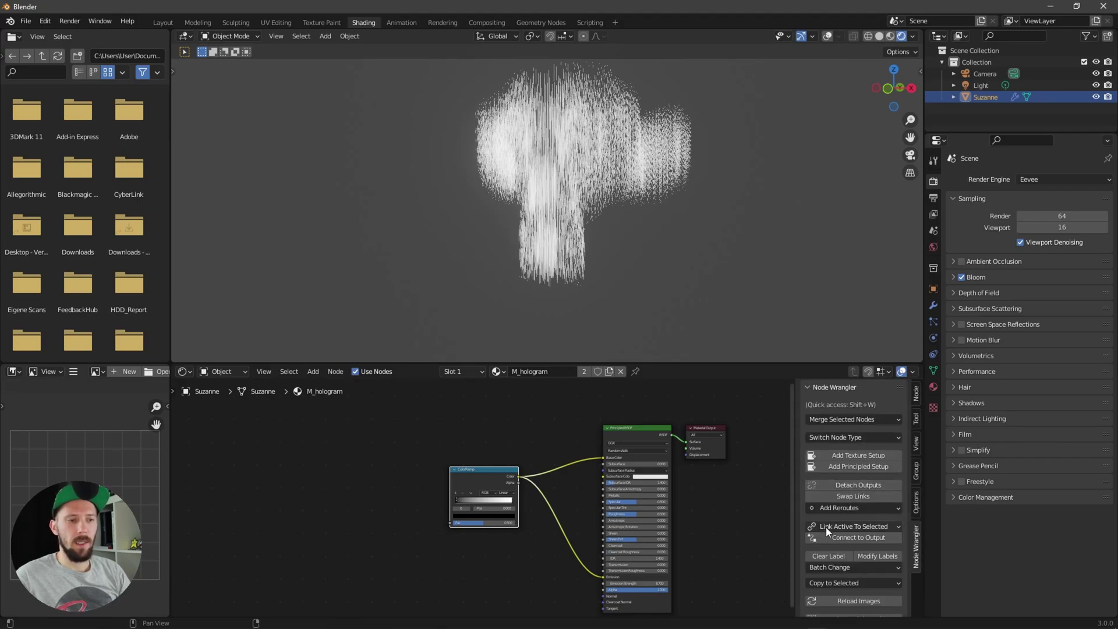
click(865, 455)
middle_drag(354, 432, 512, 411)
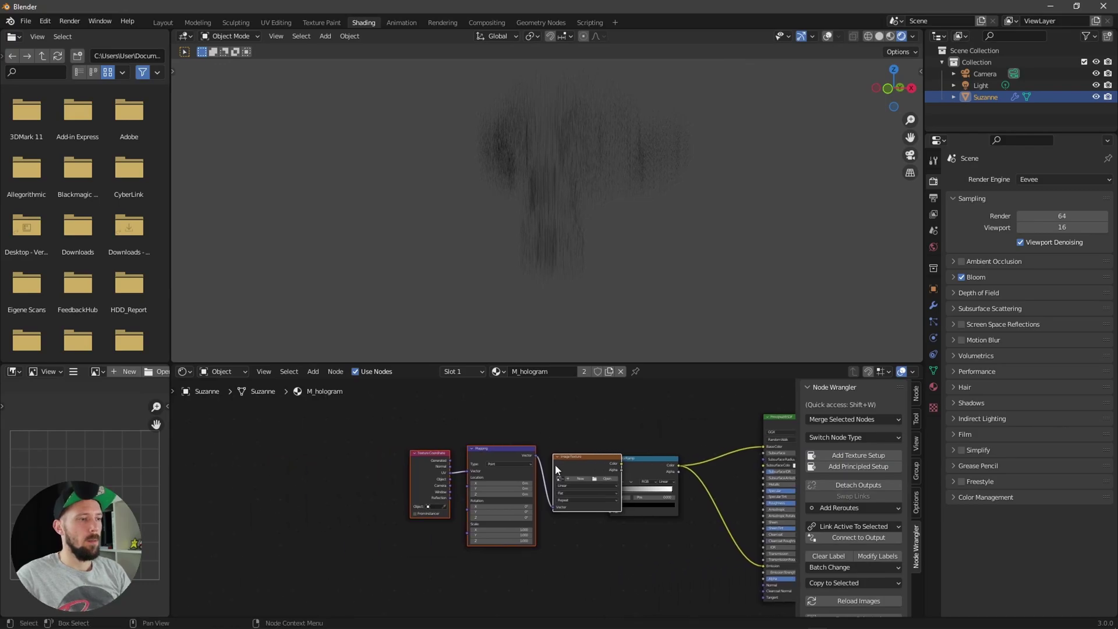
drag(399, 422, 522, 444)
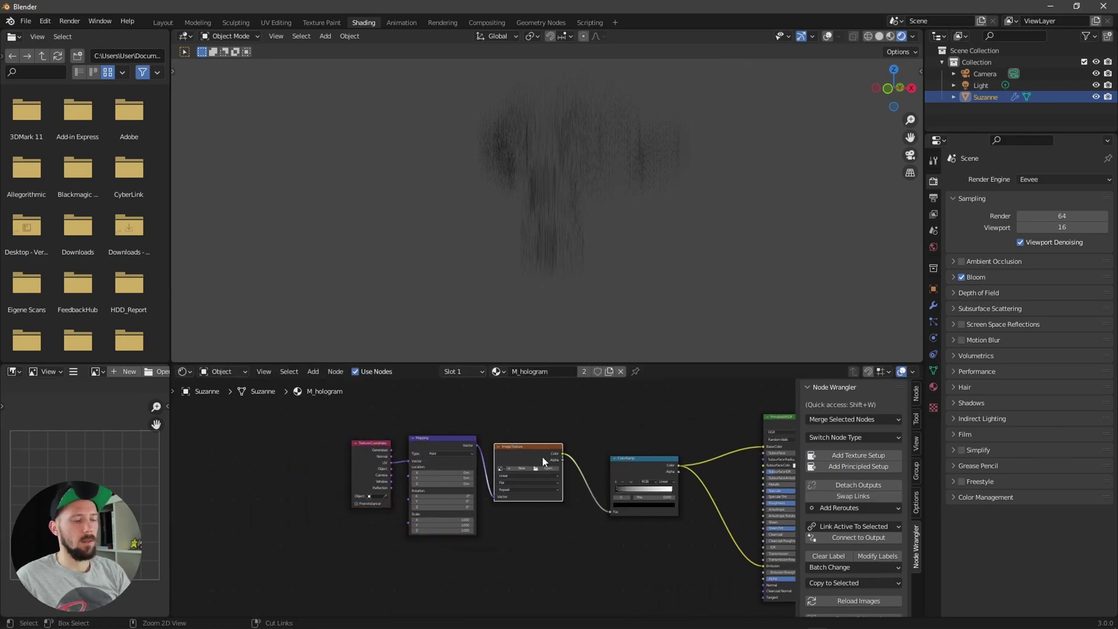
key(x)
drag(477, 447, 609, 512)
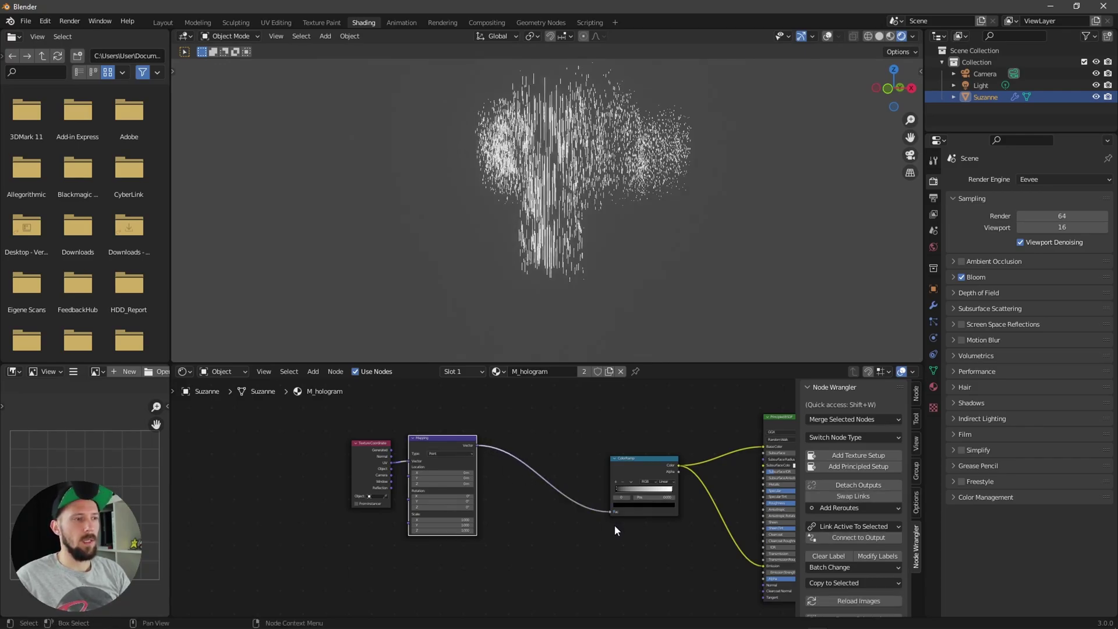
middle_drag(547, 412, 589, 421)
Feed Generated coordinates into Mapping, then test the black stop and return it to 0
scroll(605, 454, up, 2)
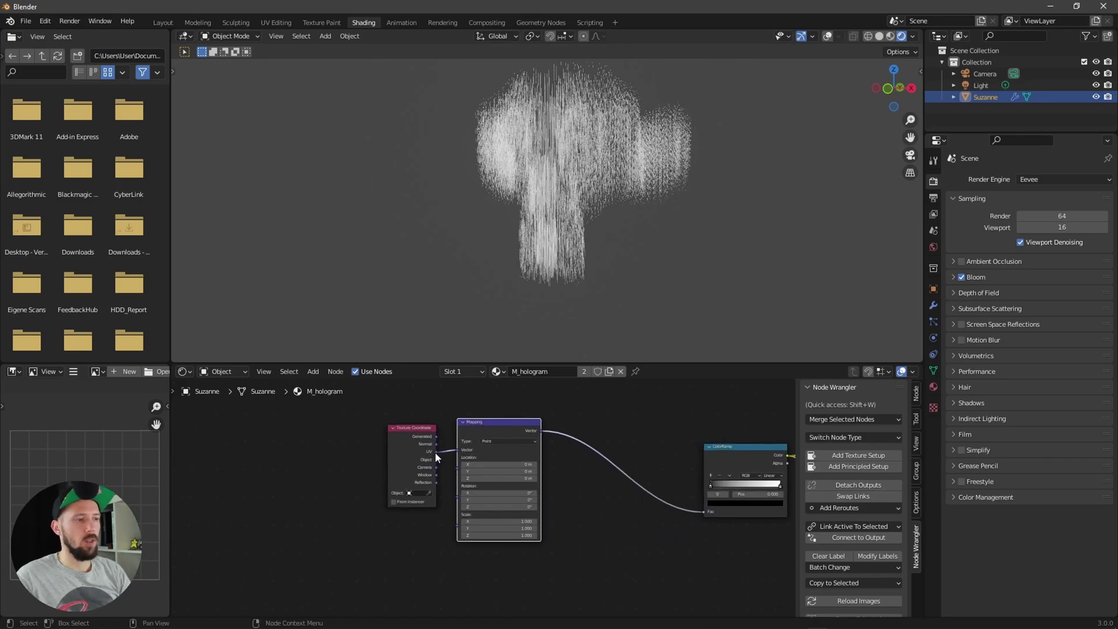
drag(436, 435, 455, 449)
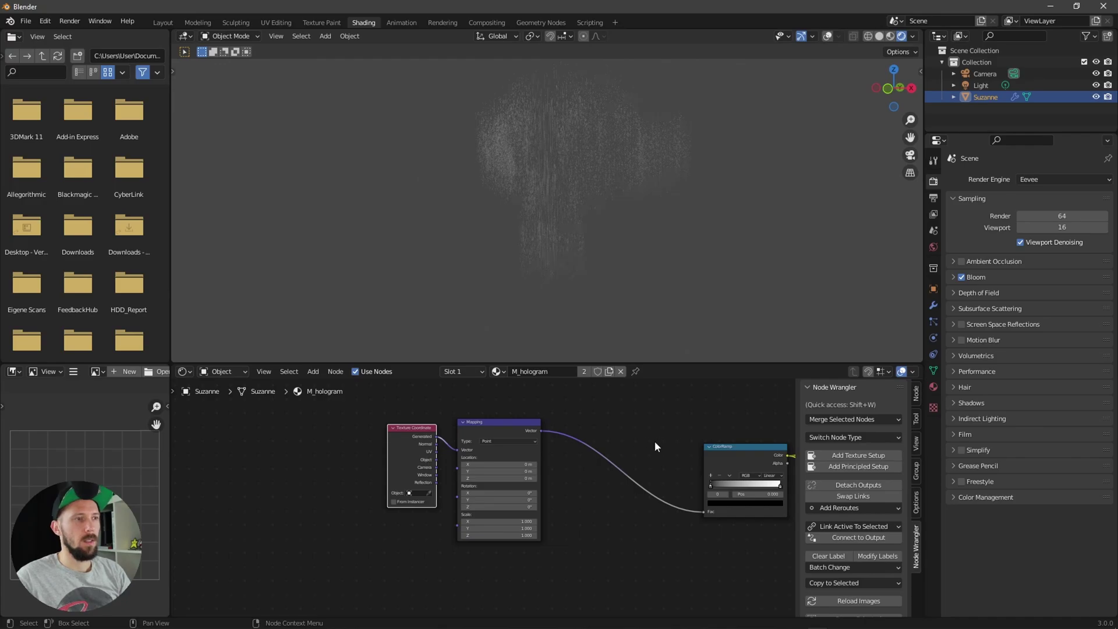
middle_drag(651, 441, 630, 442)
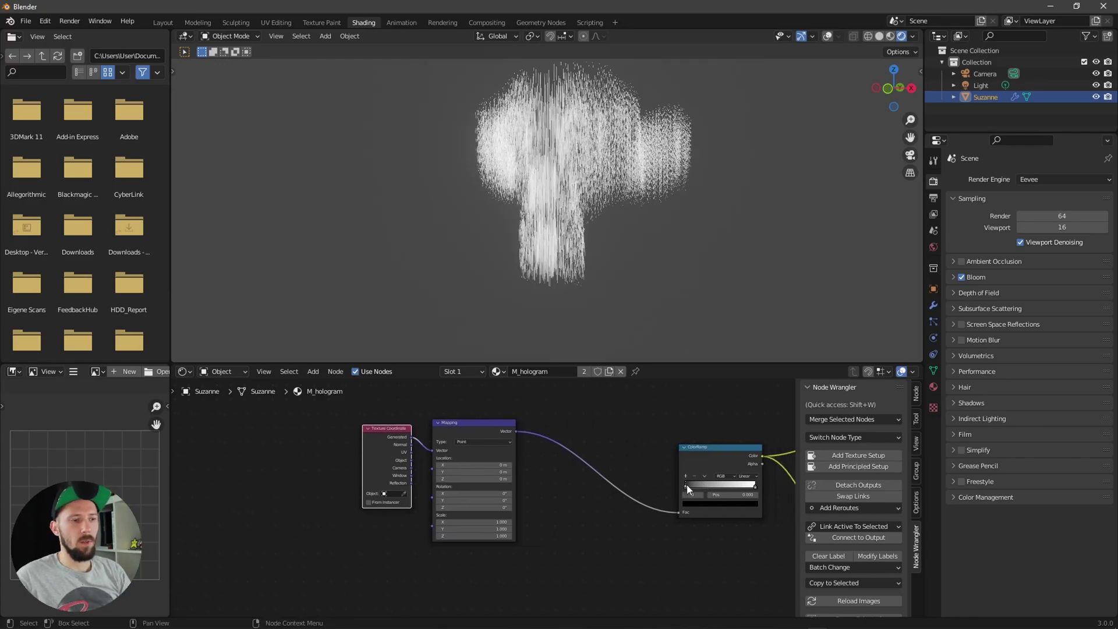
drag(687, 484, 720, 484)
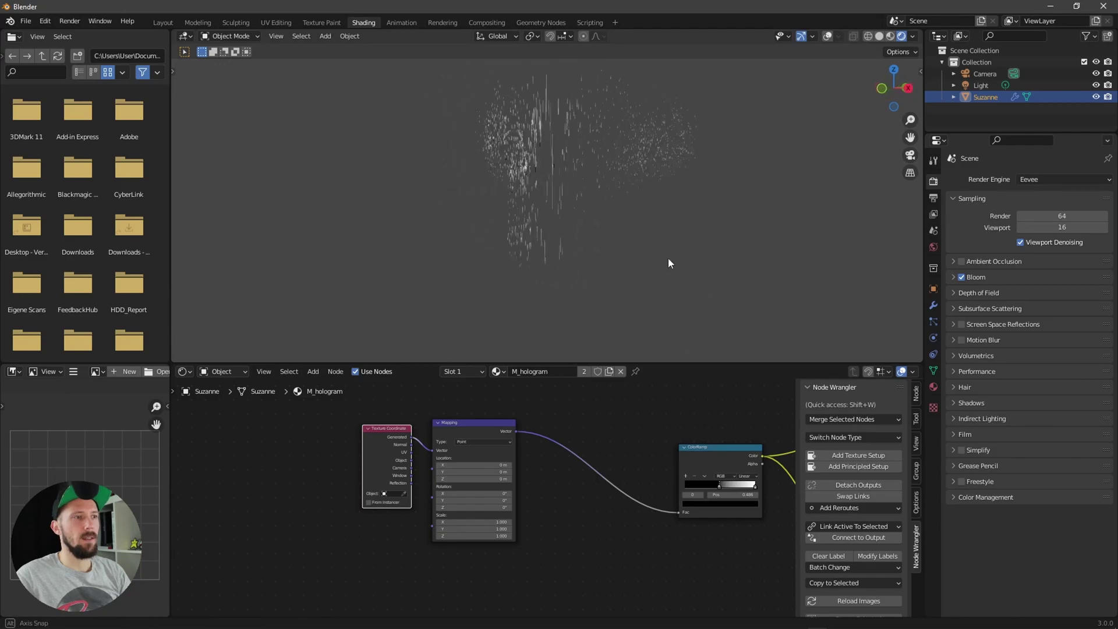
drag(720, 485, 633, 484)
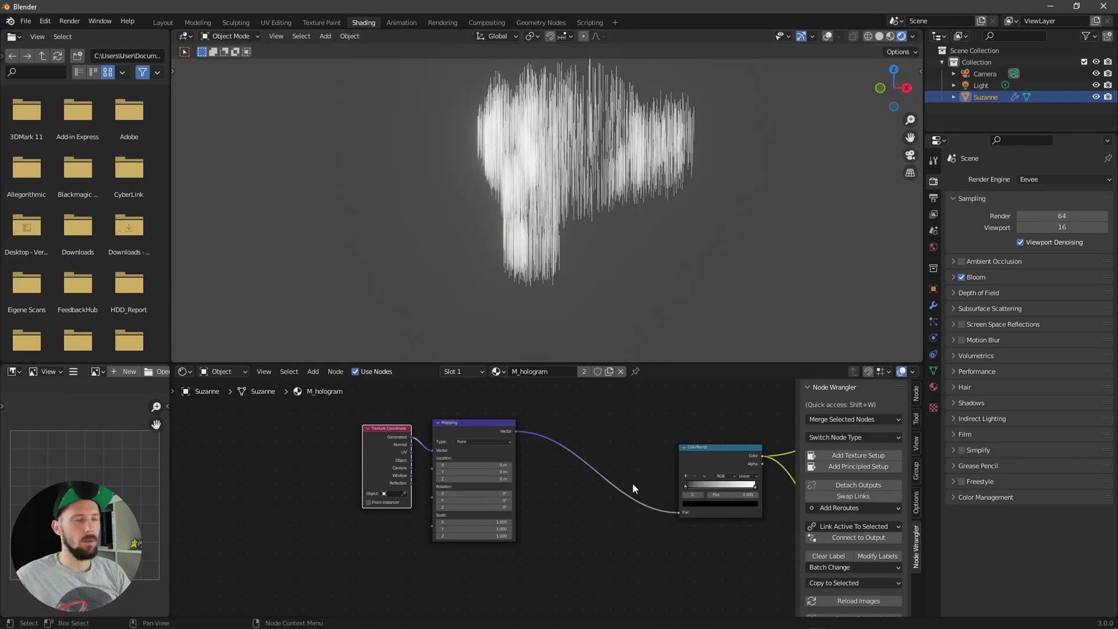
Insert a Separate XYZ node on the Mapping–ColorRamp link, with its Z output feeding Fac
click(628, 449)
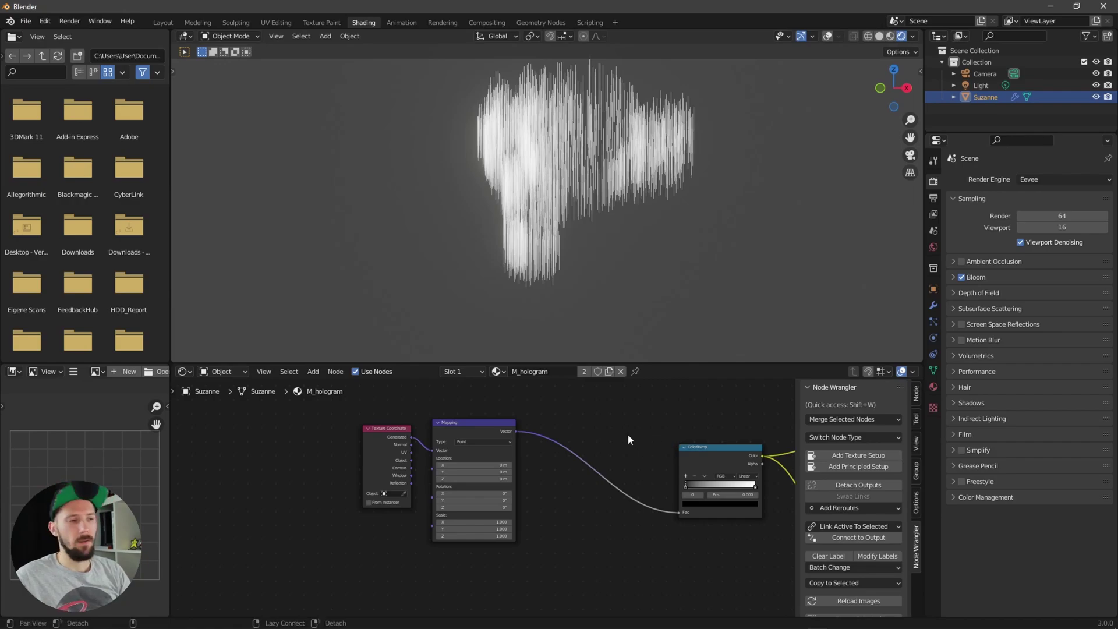
ctrl+scroll(611, 436, right, 1)
key(shift+a)
click(620, 431)
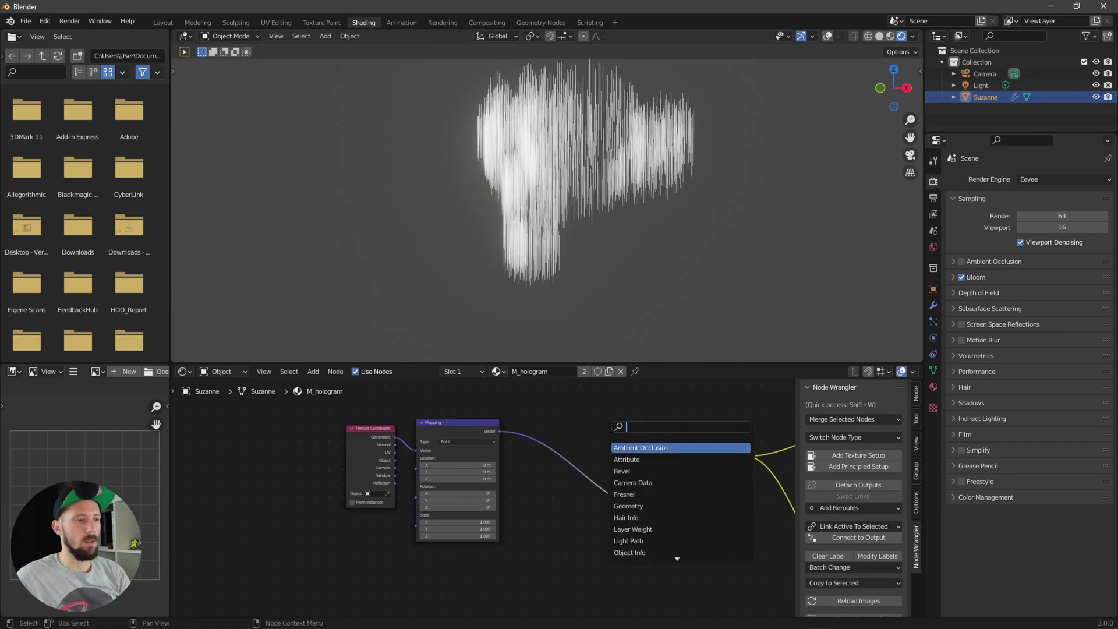
text(sep)
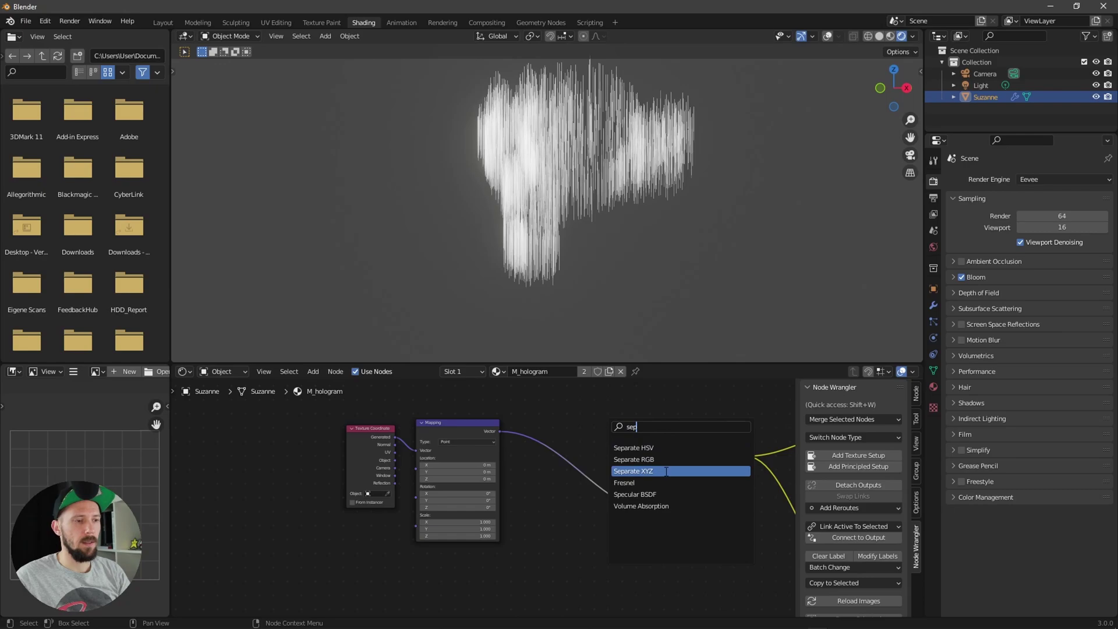
click(669, 472)
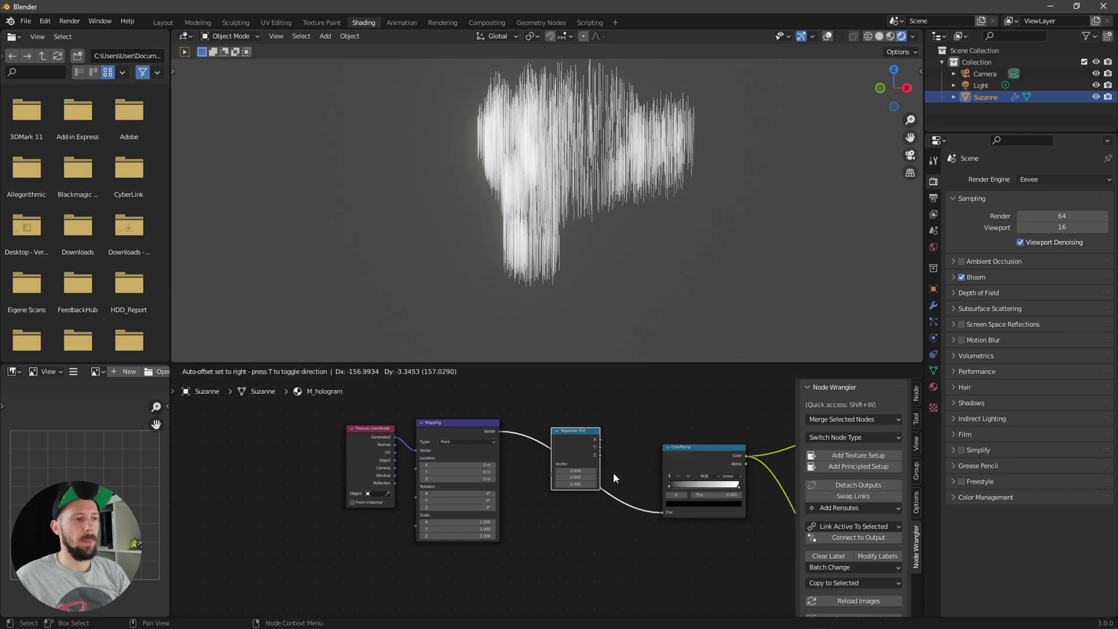
click(597, 449)
drag(601, 453, 664, 513)
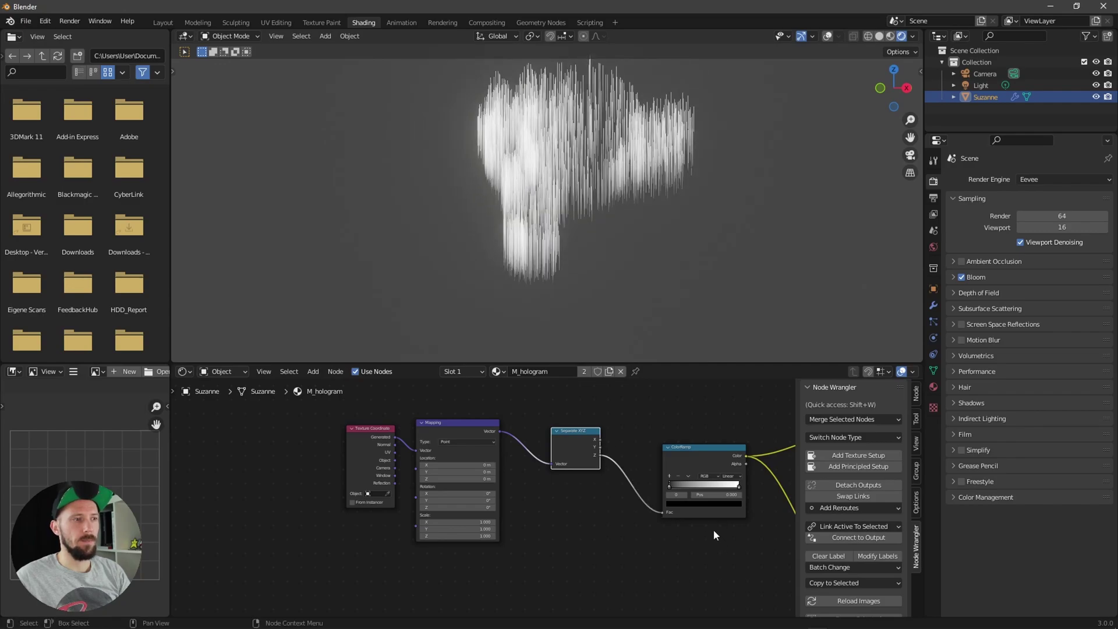
Try moving the ColorRamp stops, then colour the left stop bright blue
drag(741, 491, 692, 488)
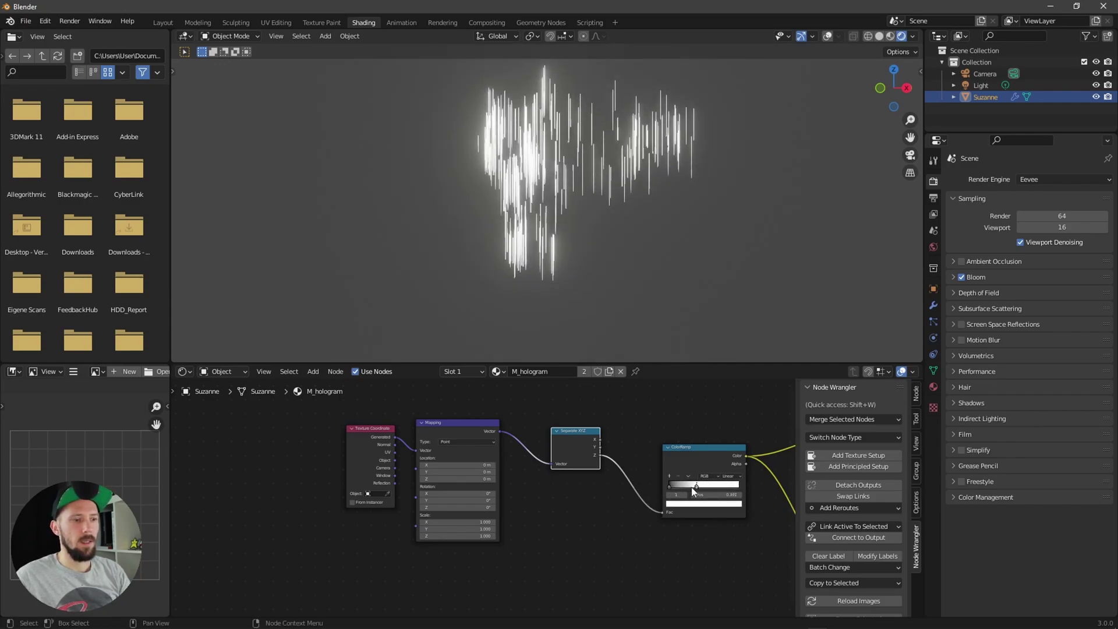
key(ctrl+z)
mouse_move(669, 487)
mouse_down()
mouse_move(708, 486)
mouse_move(690, 488)
mouse_up()
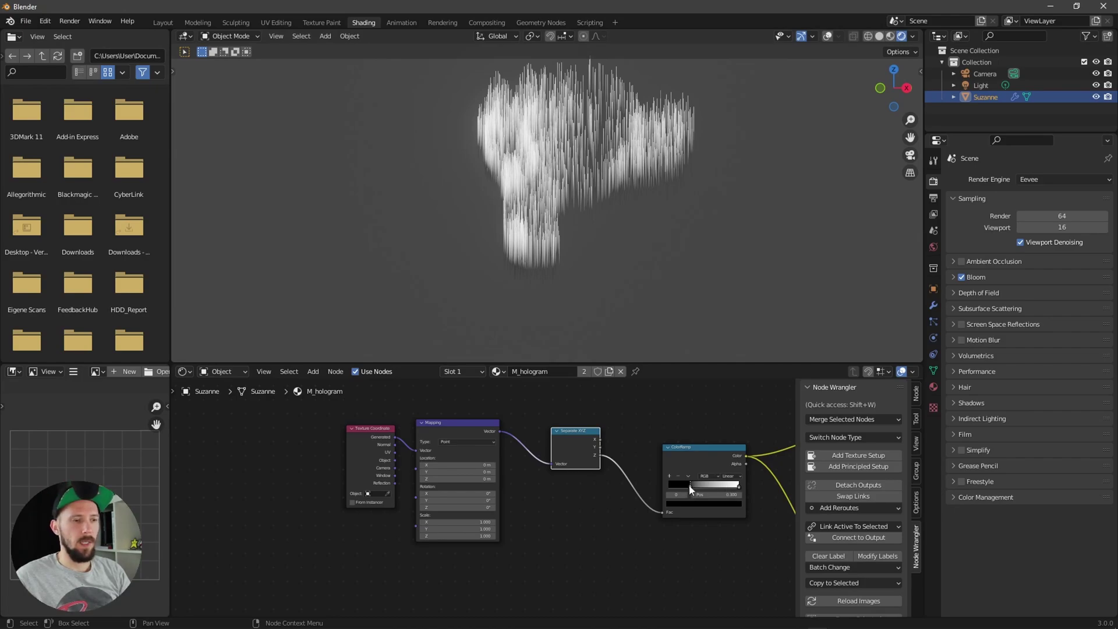
drag(691, 489, 663, 487)
click(678, 501)
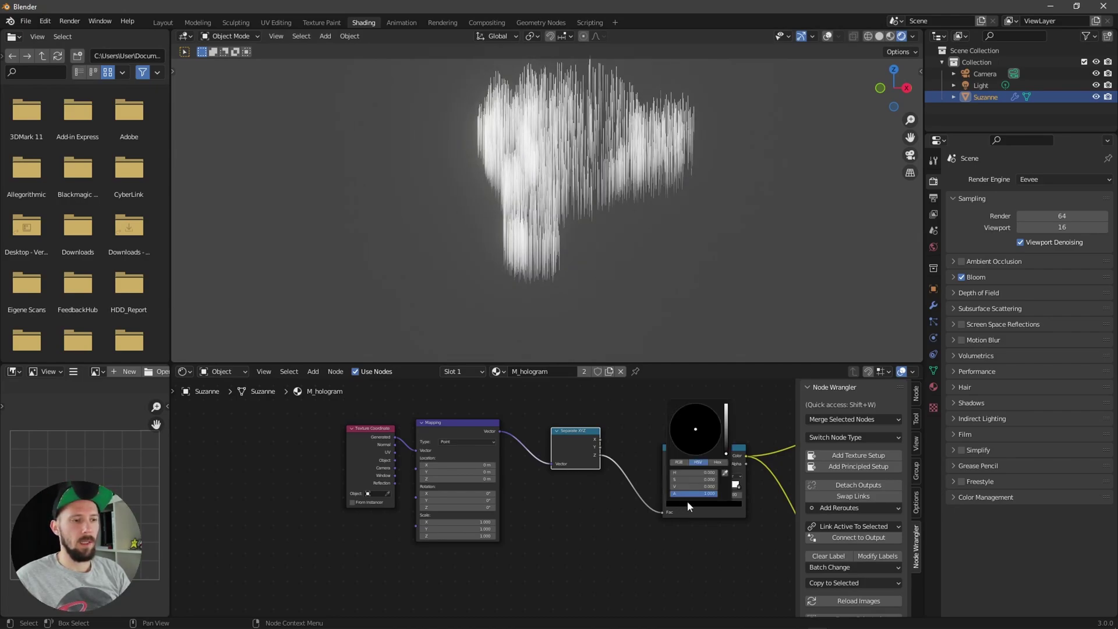
mouse_move(731, 433)
mouse_down()
mouse_move(731, 385)
mouse_move(701, 412)
mouse_up()
click(702, 414)
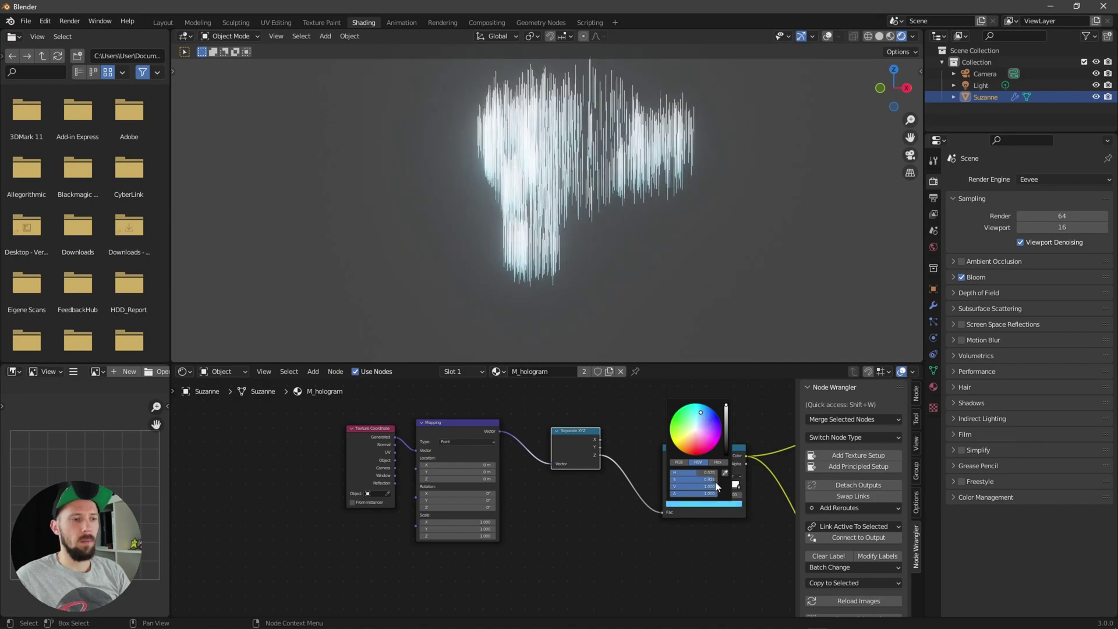
Make the right stop blue and move it to 0.555, viewing Suzanne from the front
click(739, 487)
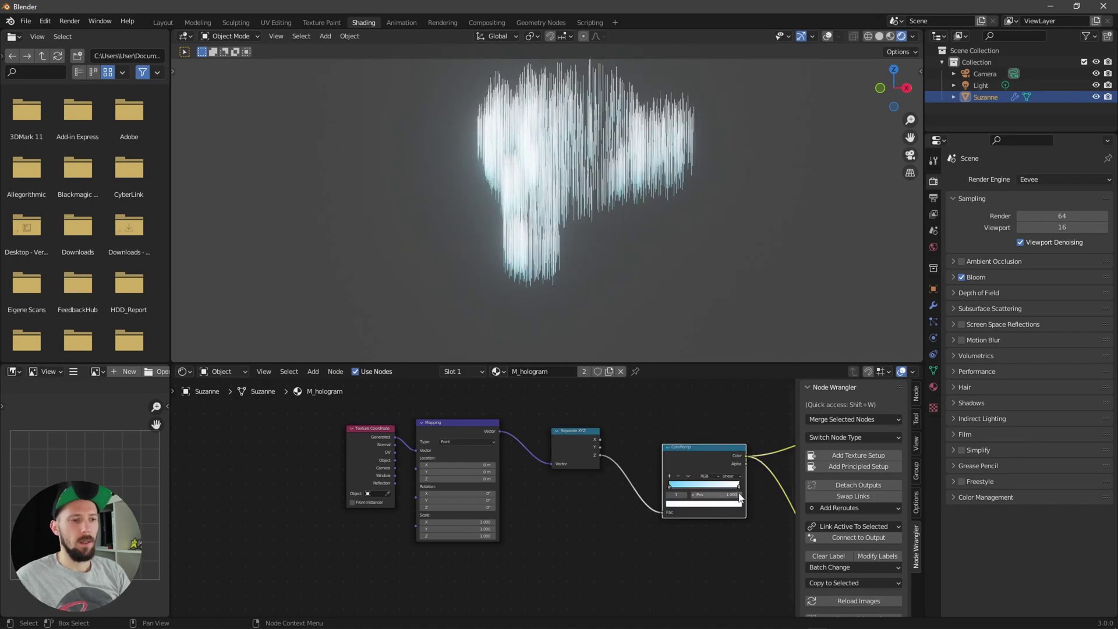
click(735, 503)
click(716, 415)
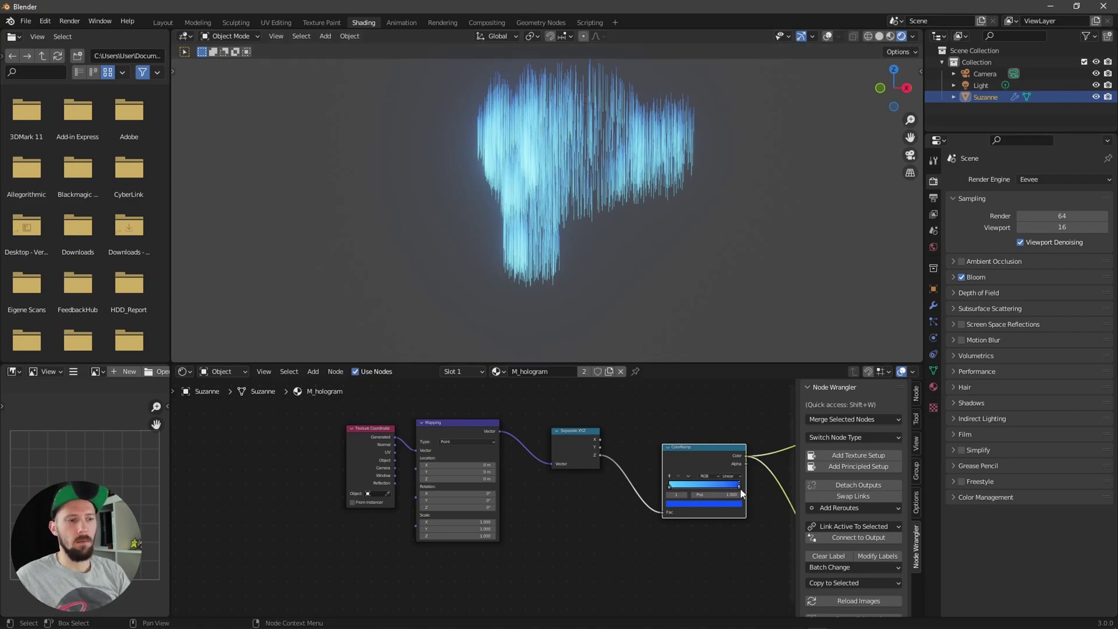
drag(740, 489, 707, 485)
middle_drag(648, 240, 859, 240)
Add a UV sphere and move it 2.596 m along X beside Suzanne
key(shift+a)
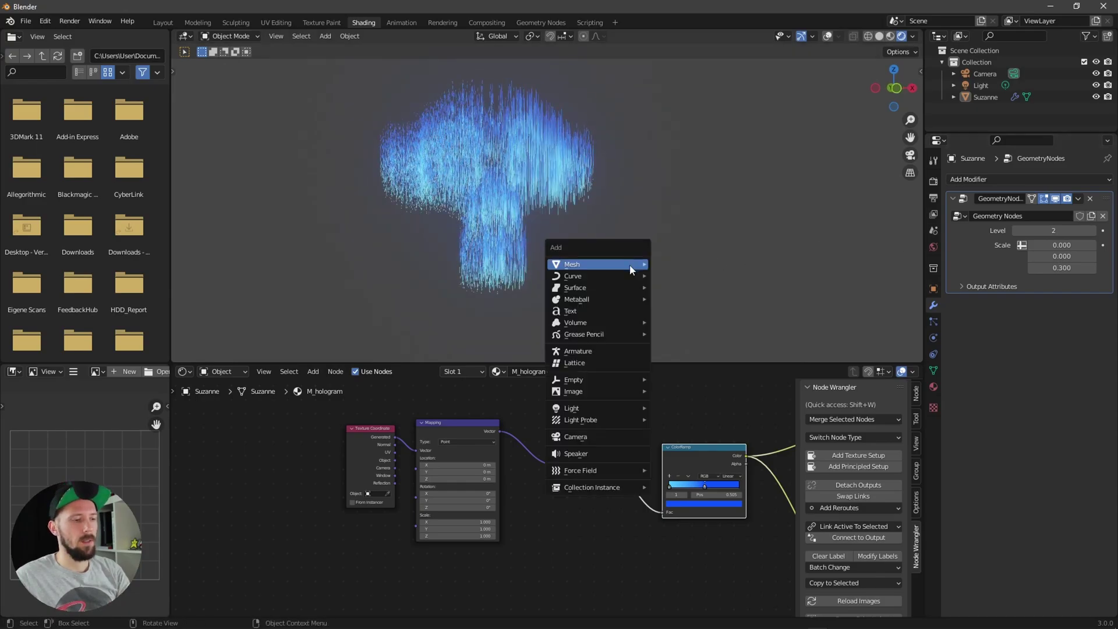
mouse_move(627, 265)
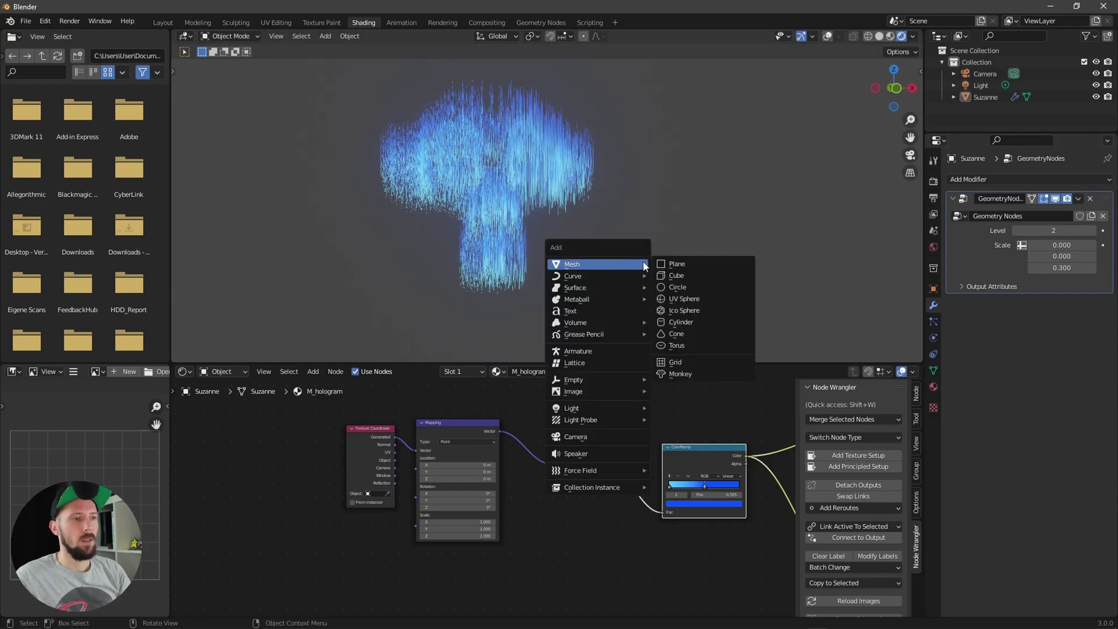
click(714, 298)
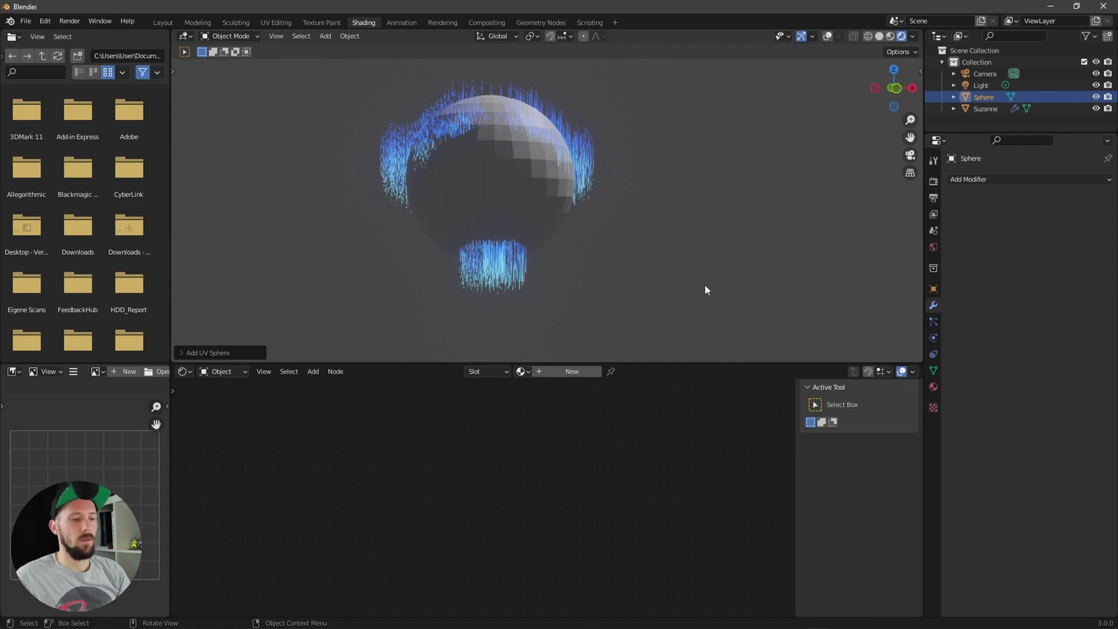
key(g)
key(x)
click(916, 251)
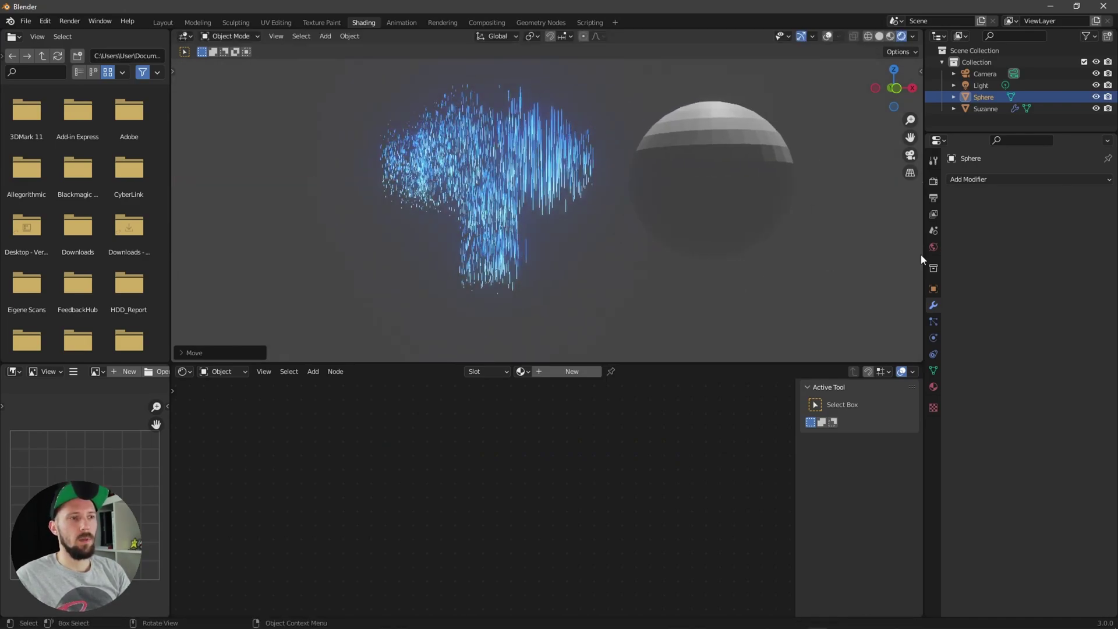
Give the sphere a Geometry Nodes modifier reusing Suzanne's Geometry Nodes group
click(986, 180)
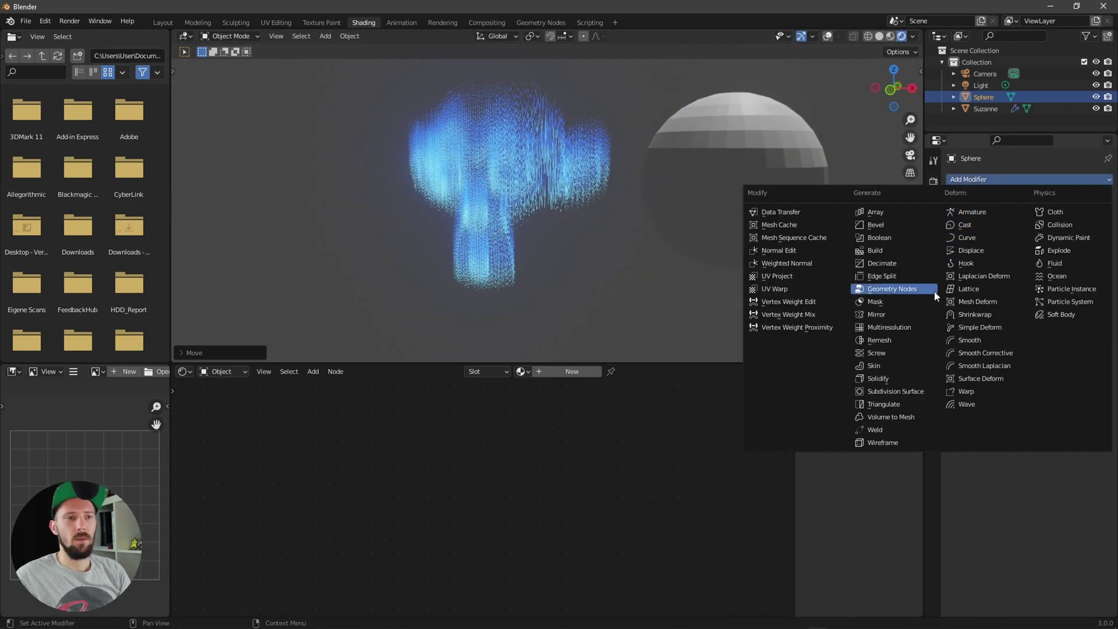
click(891, 289)
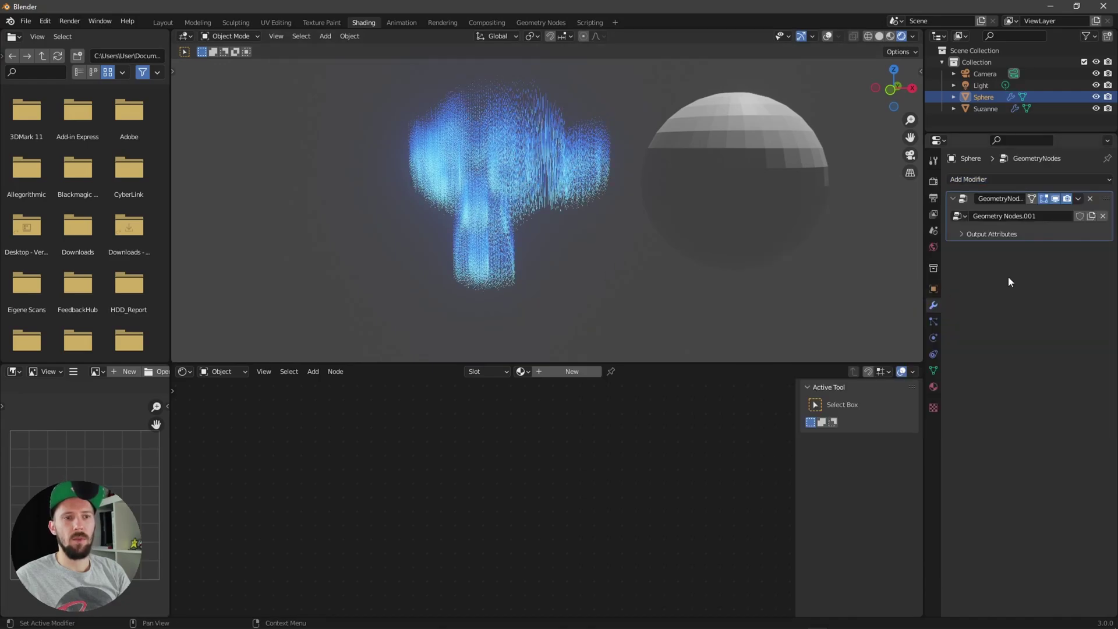
click(959, 217)
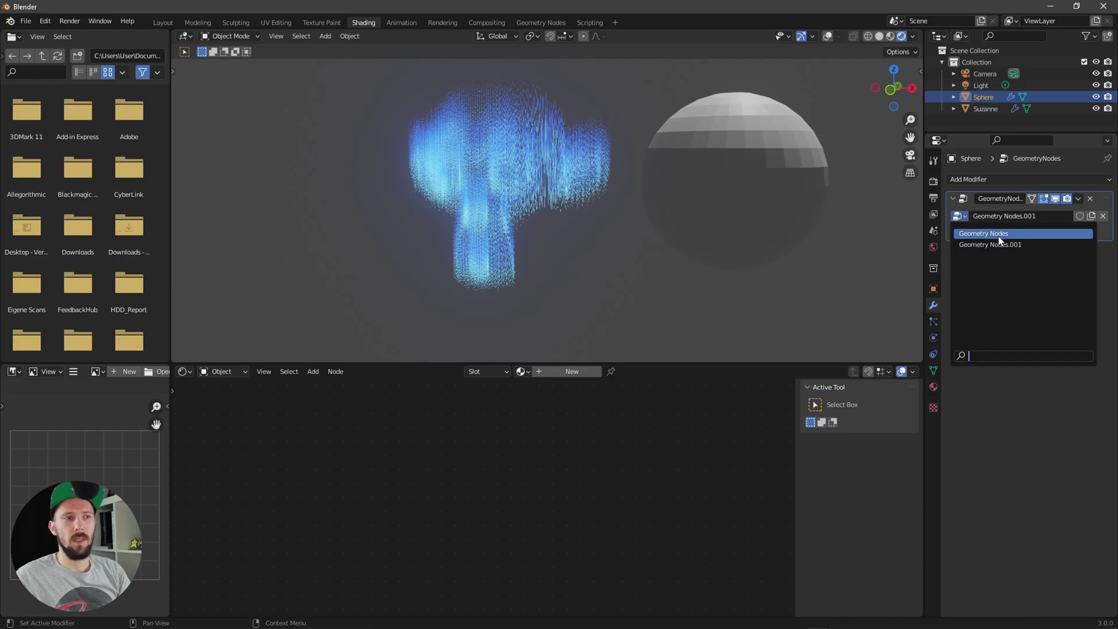
click(999, 234)
middle_drag(801, 275, 755, 283)
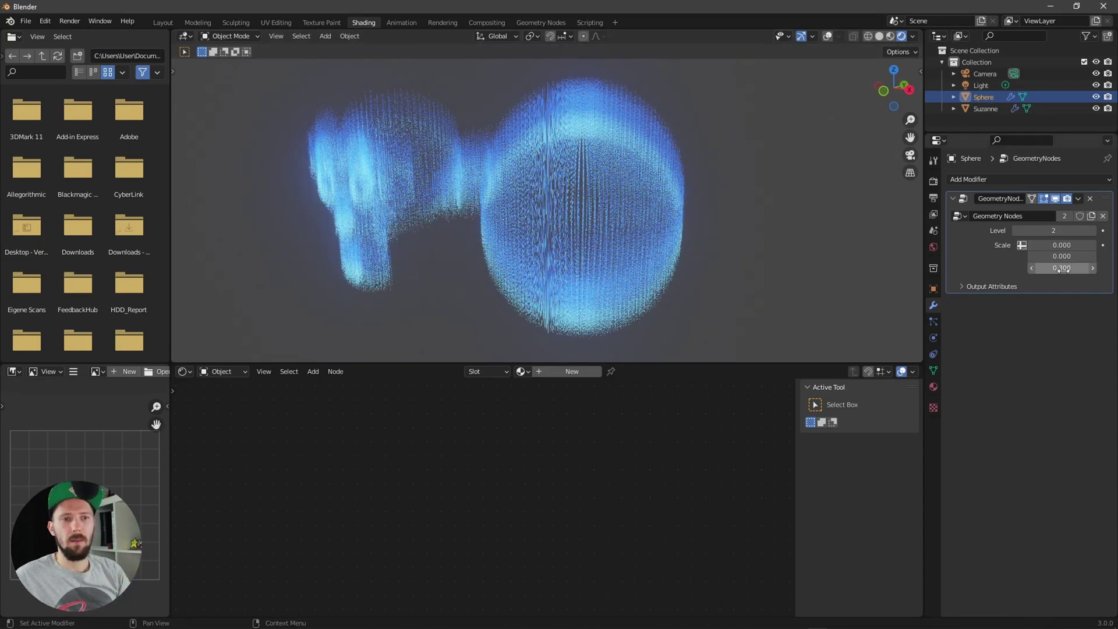
Lower the sphere's Scale Z to 0.210, keeping Level at 2, and view both holograms frontally
drag(1057, 268, 1039, 268)
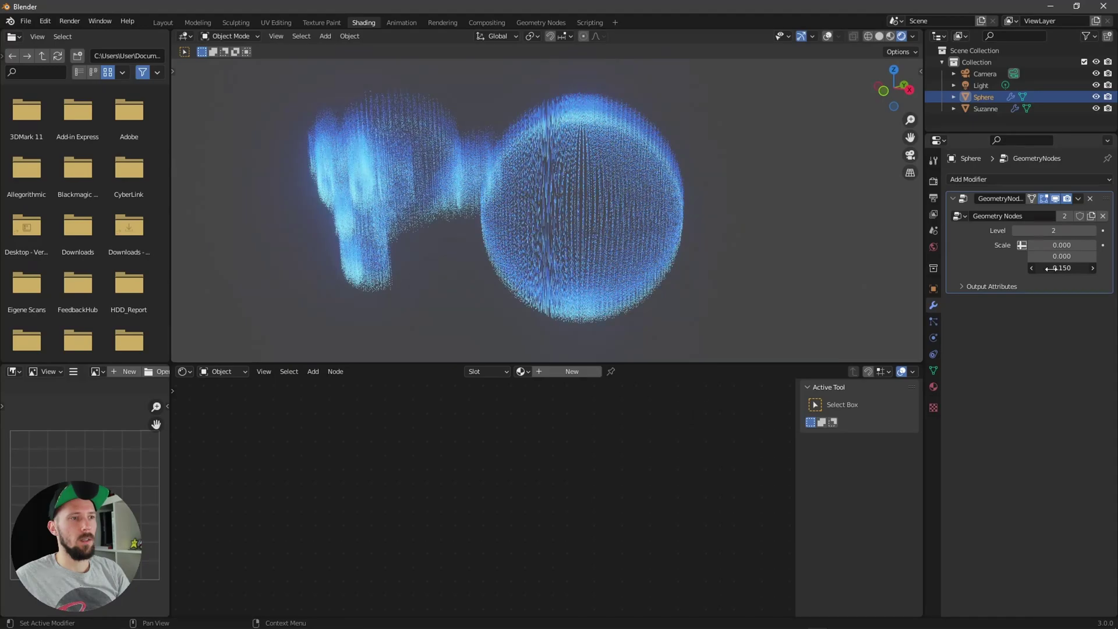
click(1016, 231)
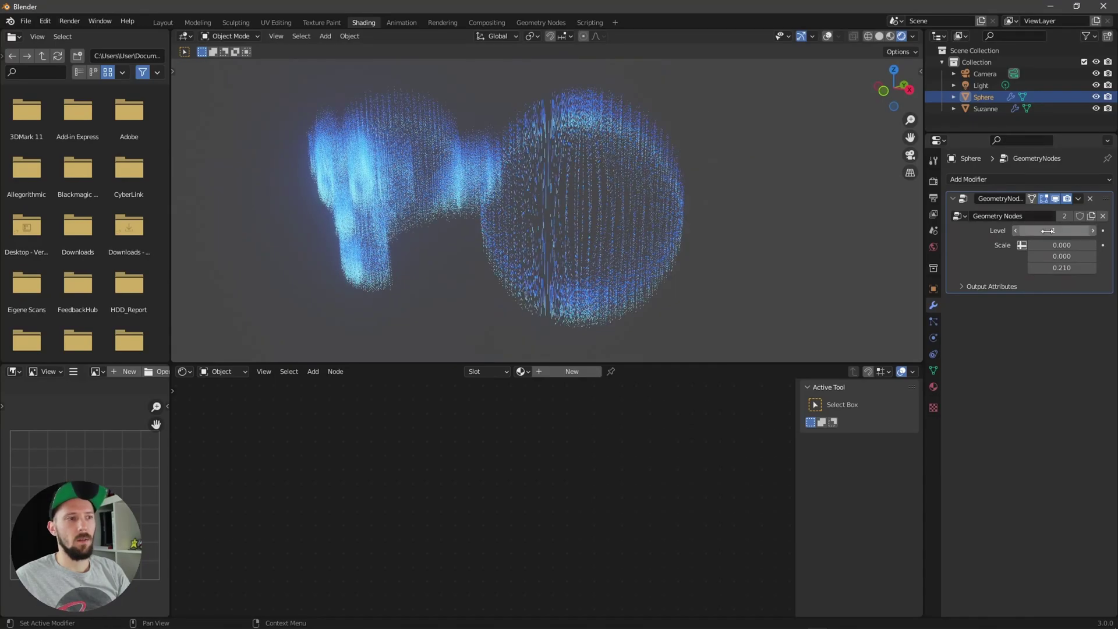
click(1094, 230)
middle_drag(909, 250, 1005, 303)
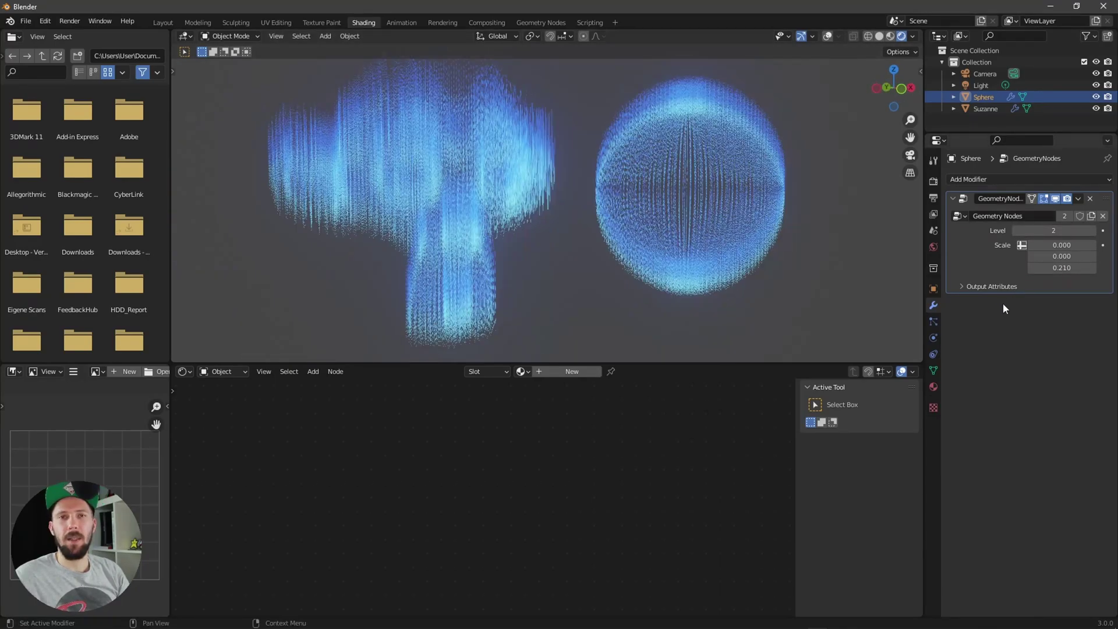